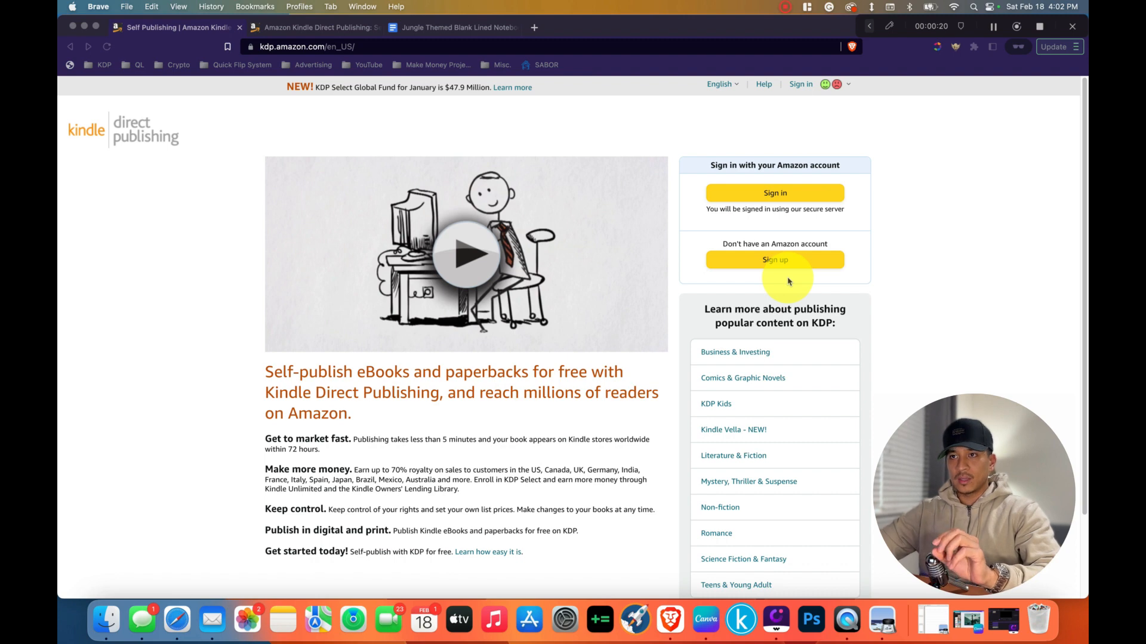
Start signing up for Kindle Direct Publishing by creating a new KDP account.
click(779, 261)
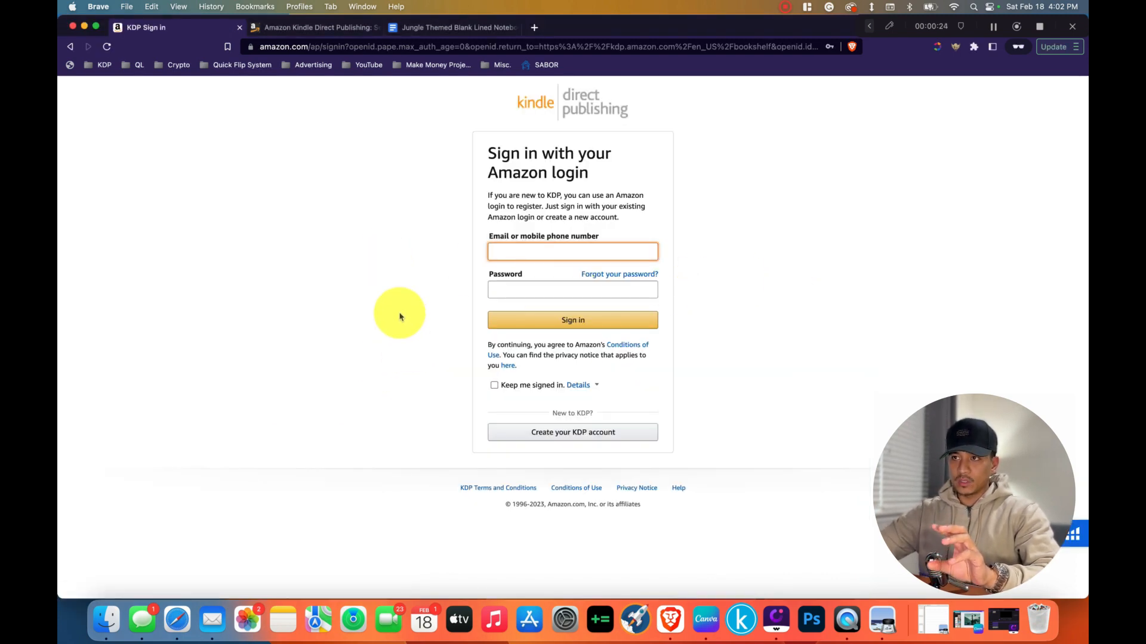
click(562, 442)
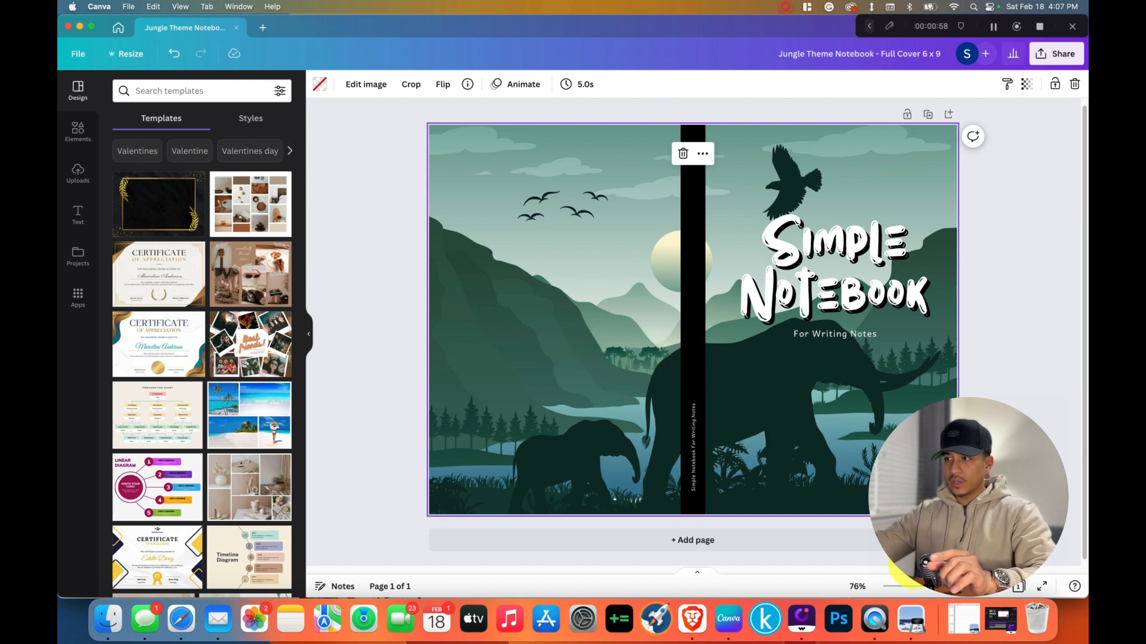
Bring up 6x9 Journal KDP.pdf in Preview and examine its ownership page and lined interior pages.
click(961, 617)
scroll(346, 209, up, 5)
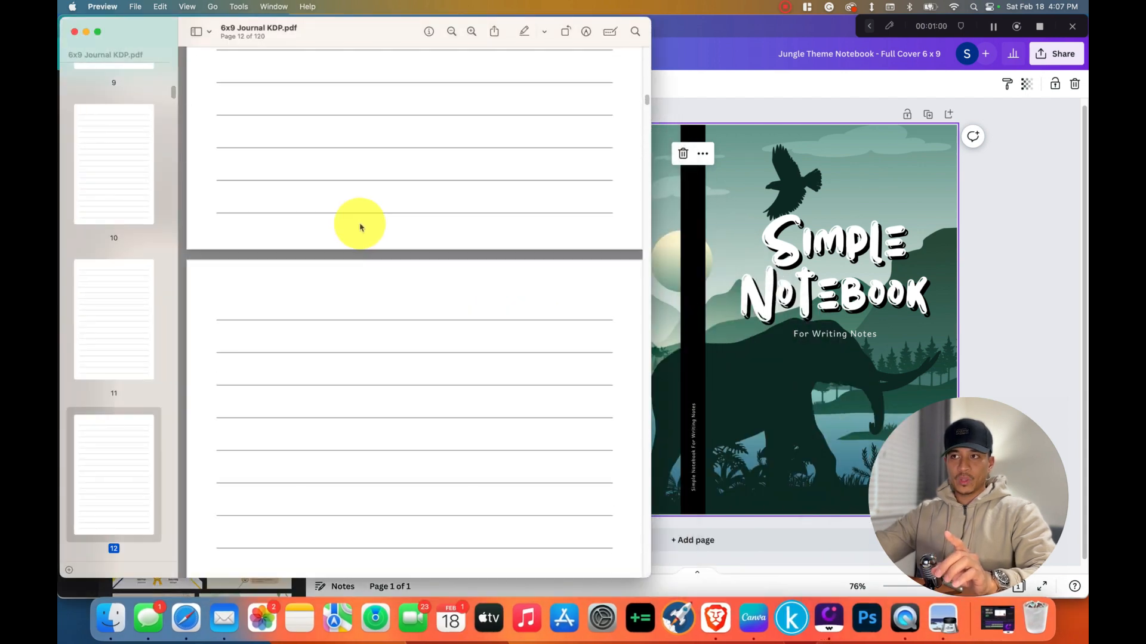
drag(649, 102, 647, 51)
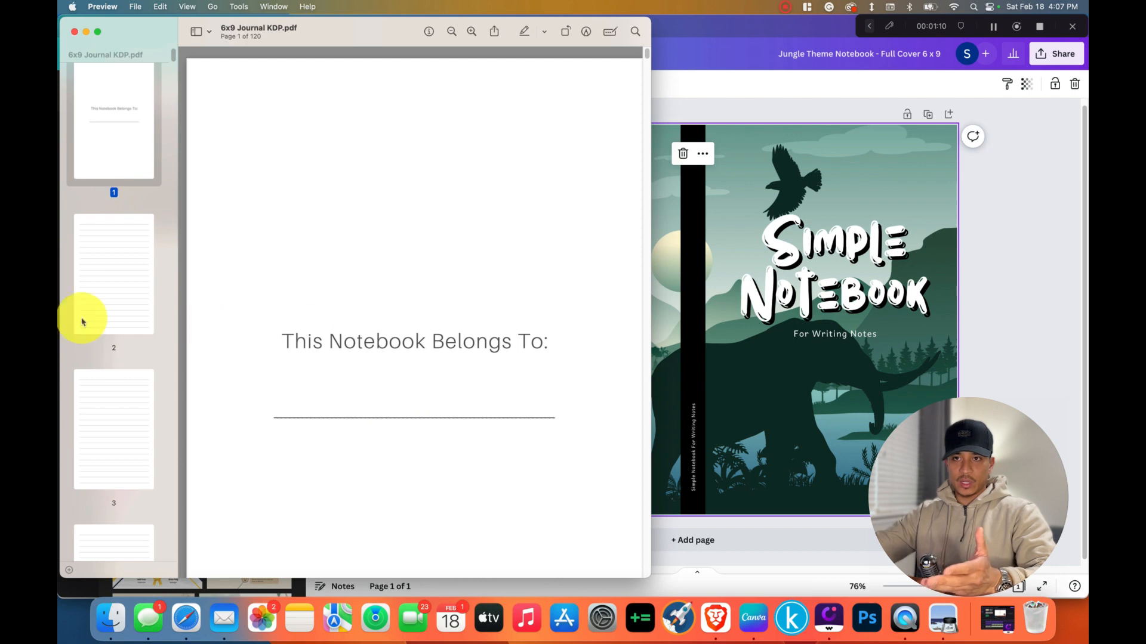
scroll(102, 330, down, 5)
click(103, 332)
scroll(107, 359, down, 5)
click(112, 366)
scroll(114, 372, down, 3)
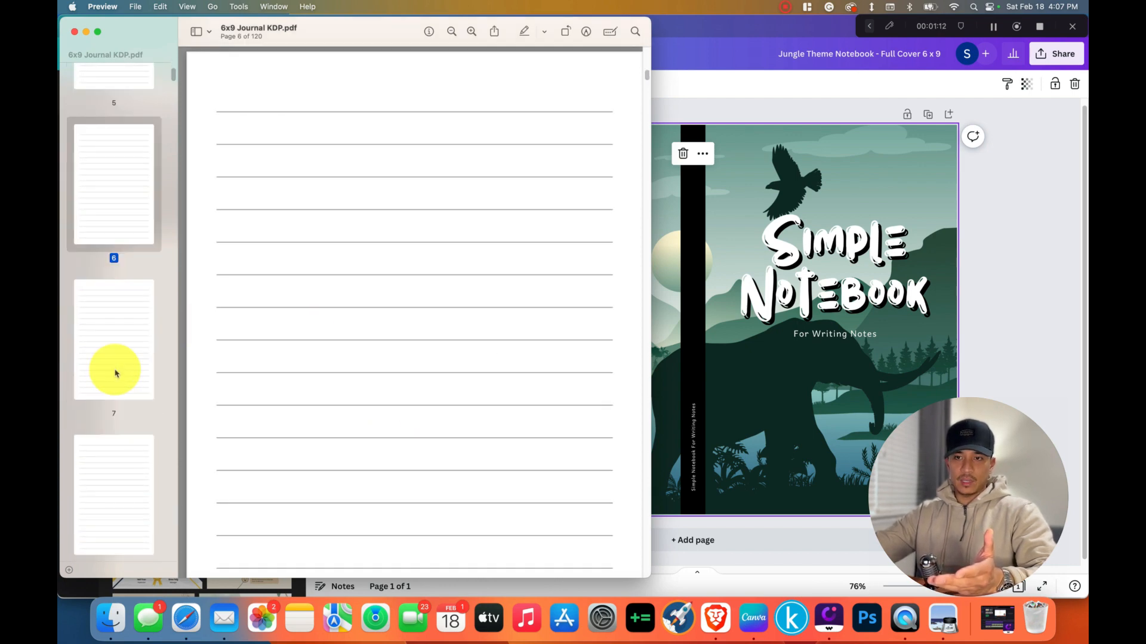
click(115, 374)
scroll(117, 376, down, 1)
click(116, 381)
scroll(116, 394, down, 5)
click(115, 380)
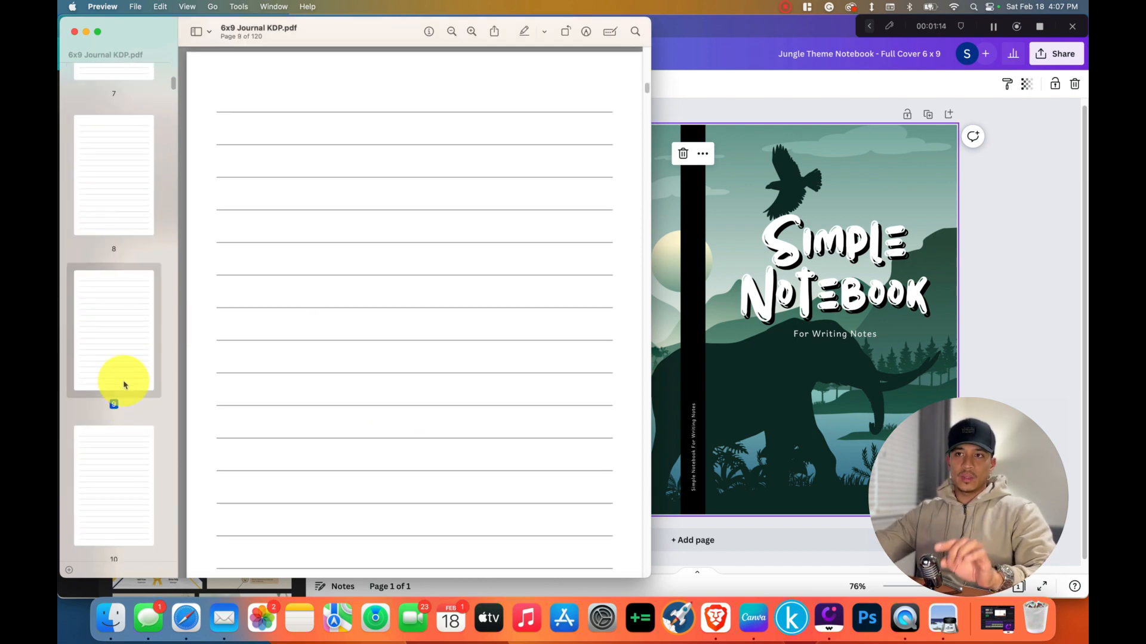
scroll(123, 370, up, 5)
scroll(125, 359, up, 5)
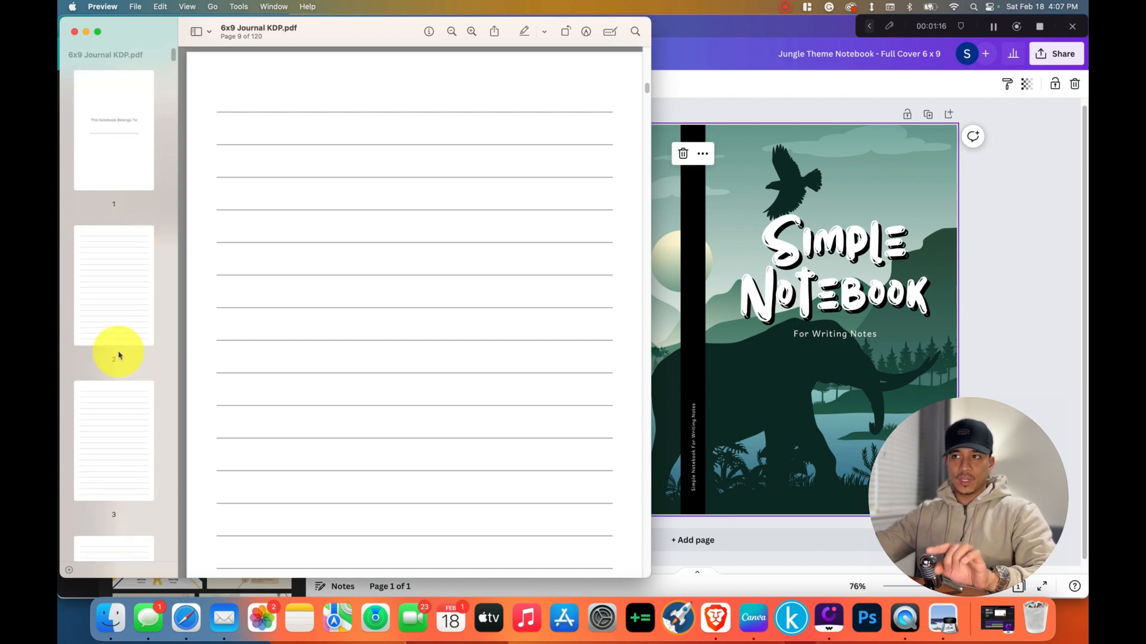
scroll(289, 258, up, 10)
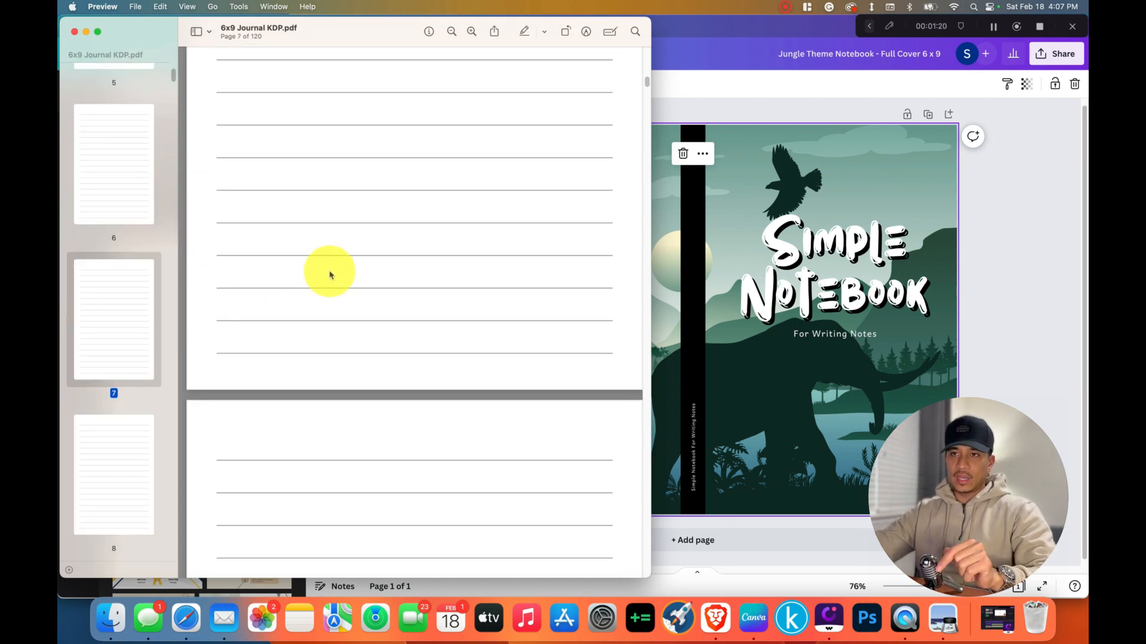
scroll(331, 271, up, 10)
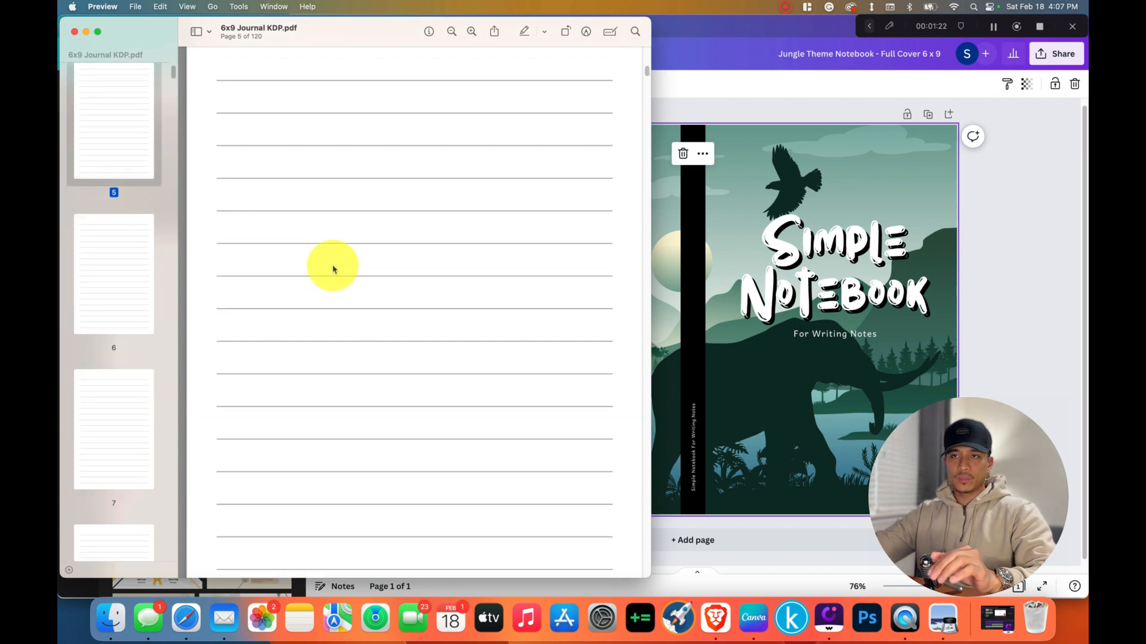
scroll(333, 269, up, 5)
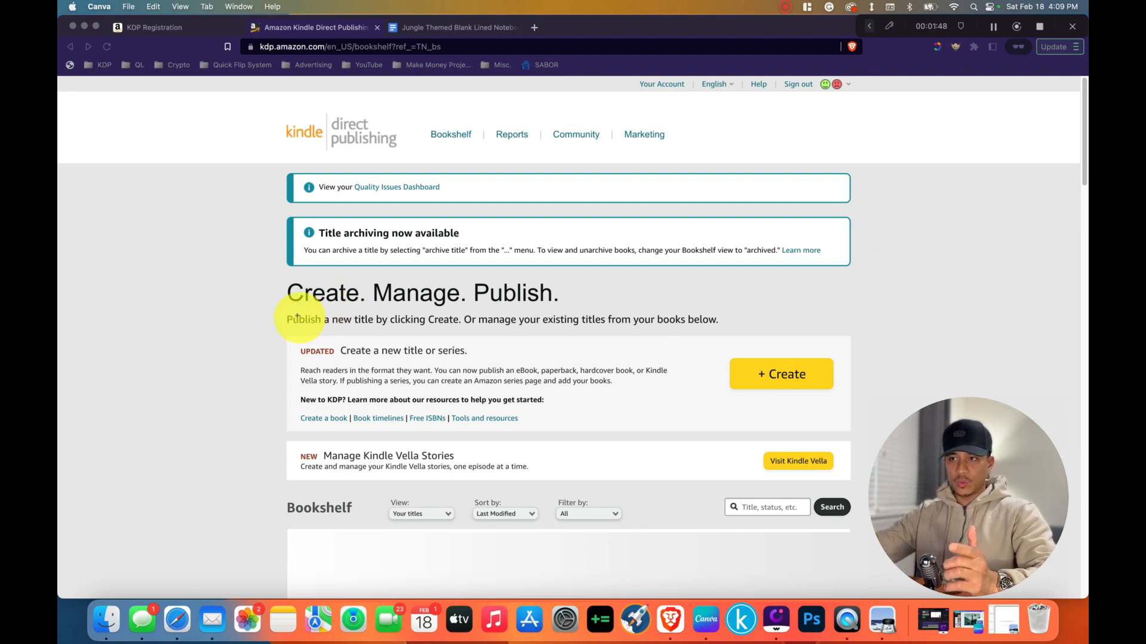
Switch to the KDP Bookshelf in Brave and start creating a new paperback title.
click(272, 319)
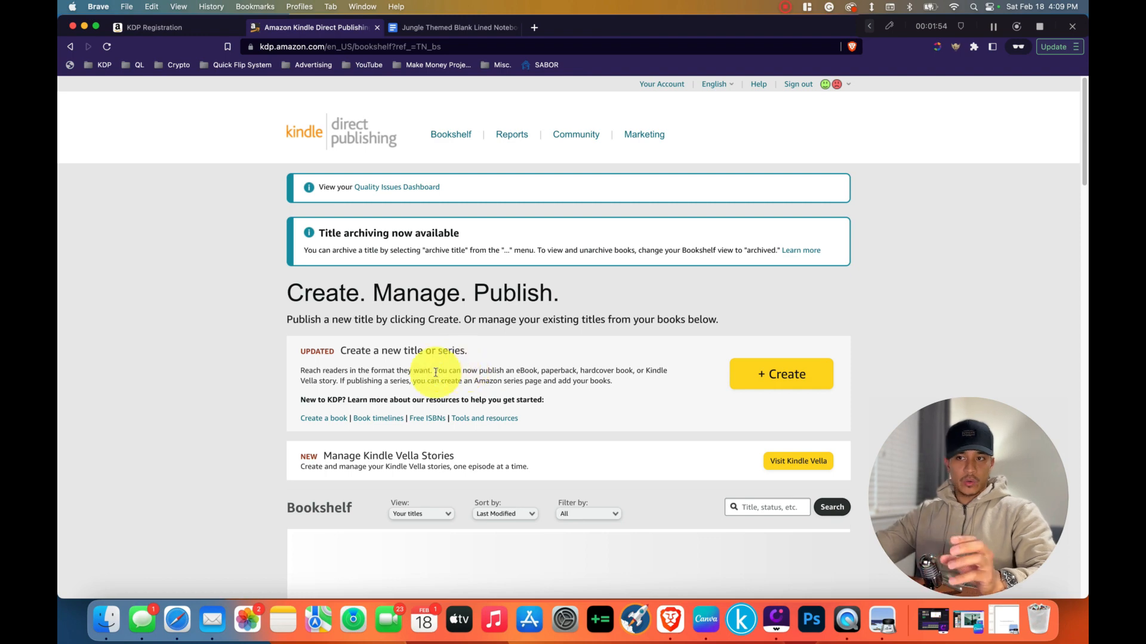
click(793, 389)
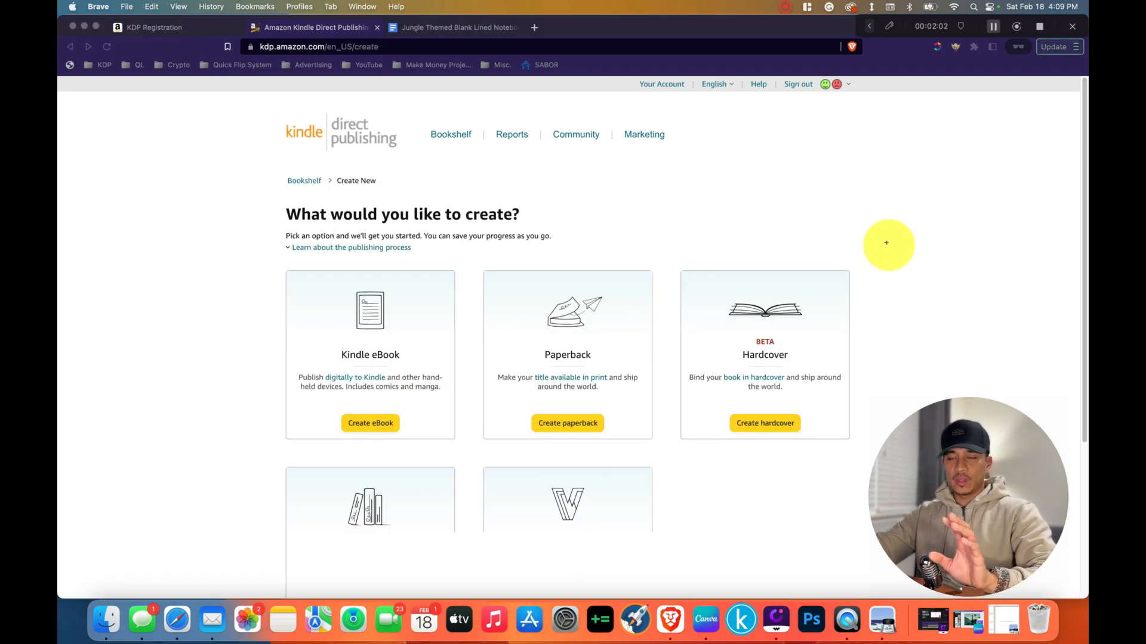
scroll(887, 243, down, 5)
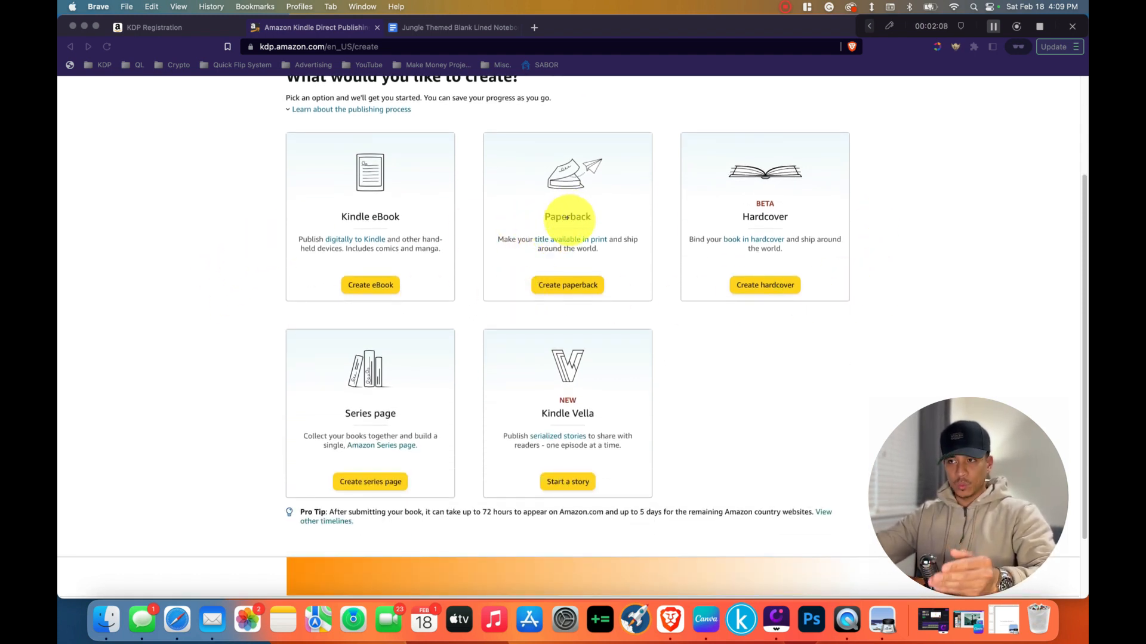
click(567, 285)
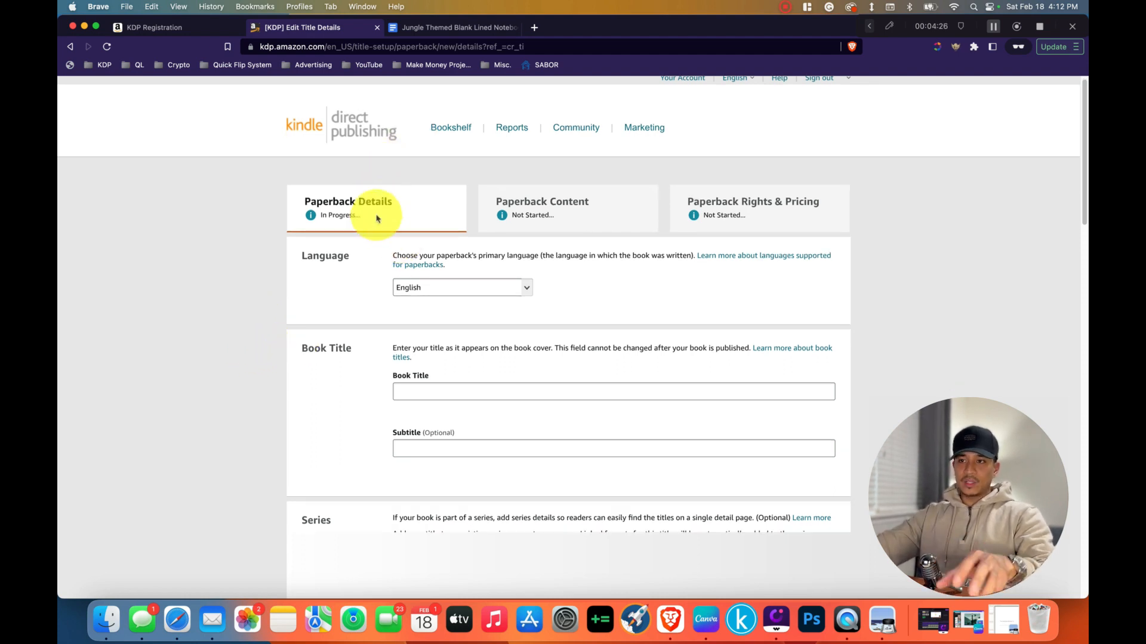
Copy the title "Simple Notebook for Writing Notes" from the Google Doc into the paperback's Book Title field.
click(439, 33)
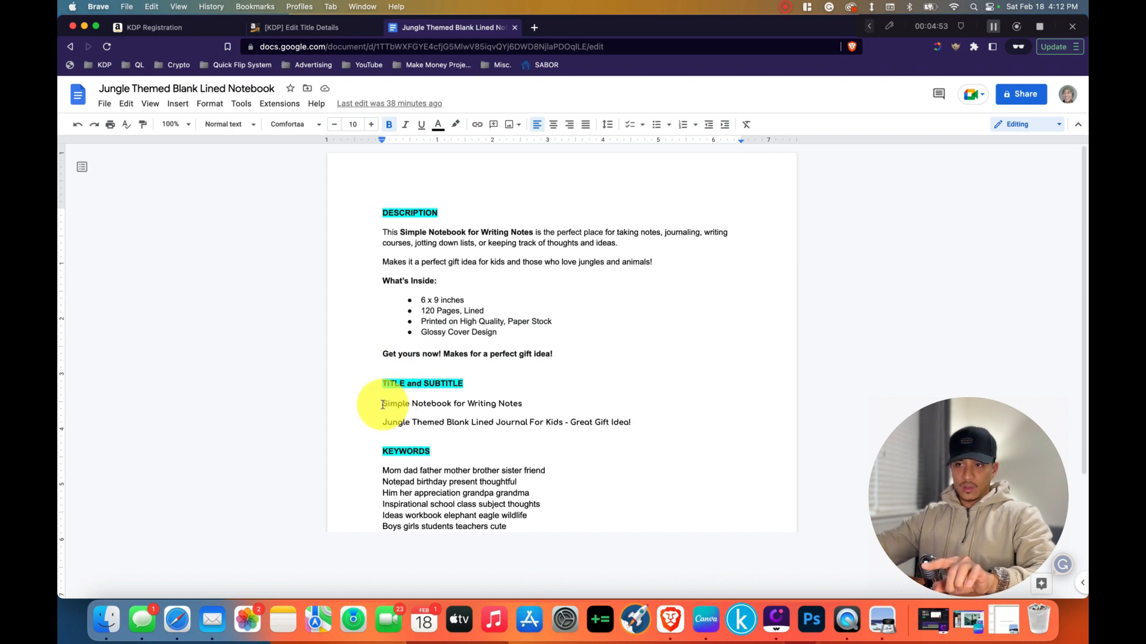
drag(383, 405, 524, 405)
key(super+c)
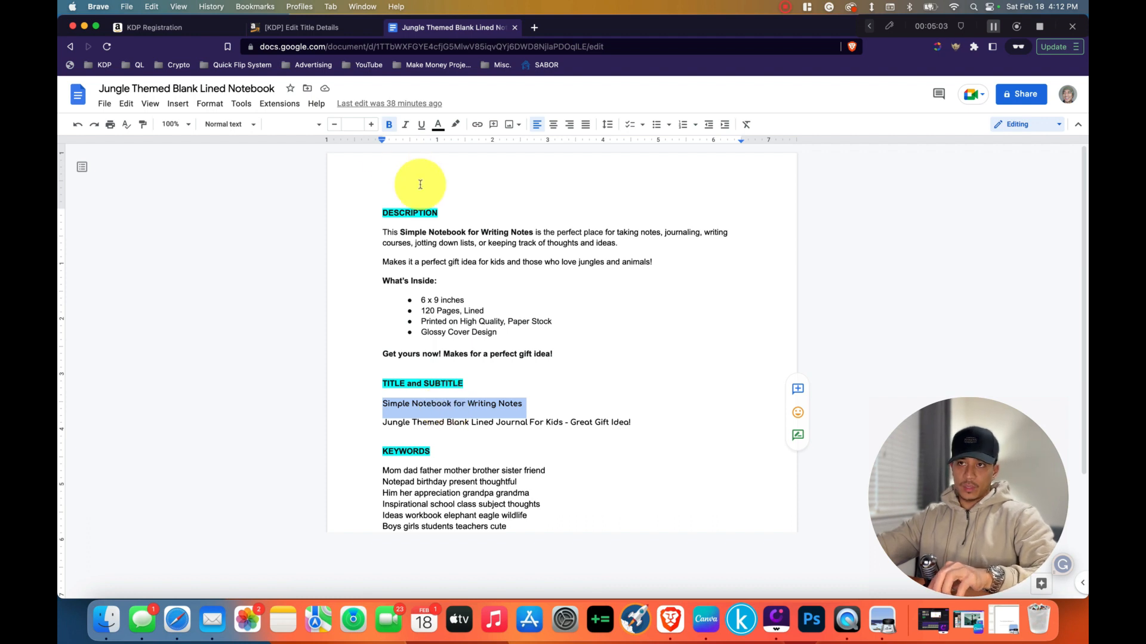
click(263, 28)
click(490, 393)
key(super+v)
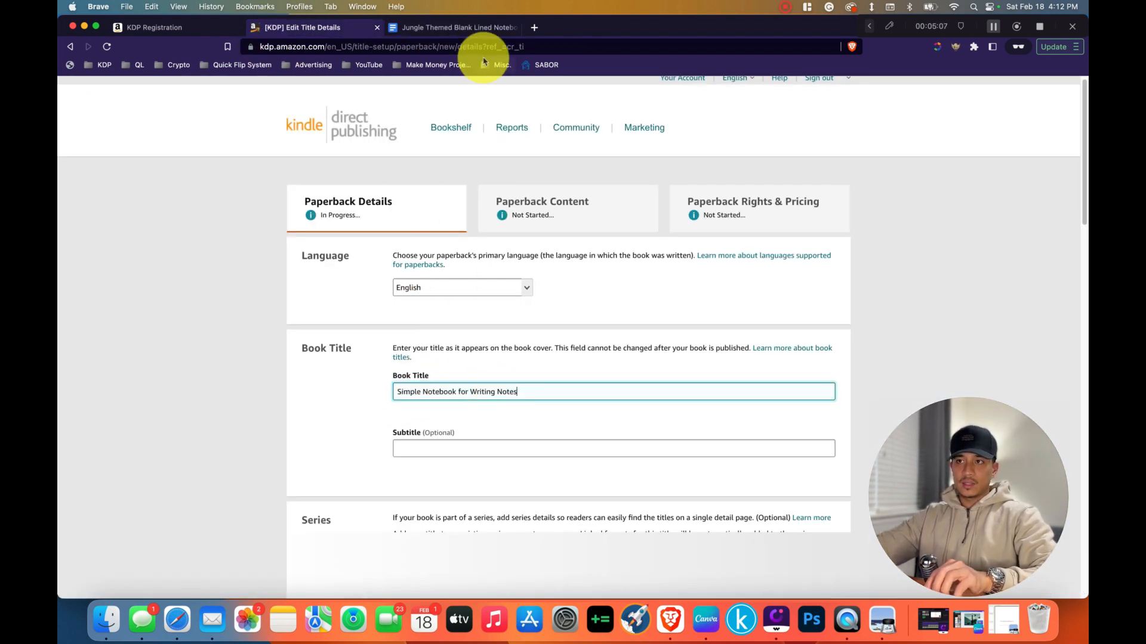
Copy the subtitle "Jungle Themed Blank Lined Journal For Kids - Great Gift Idea!" from the Google Doc into the paperback's Subtitle field.
click(456, 27)
click(423, 424)
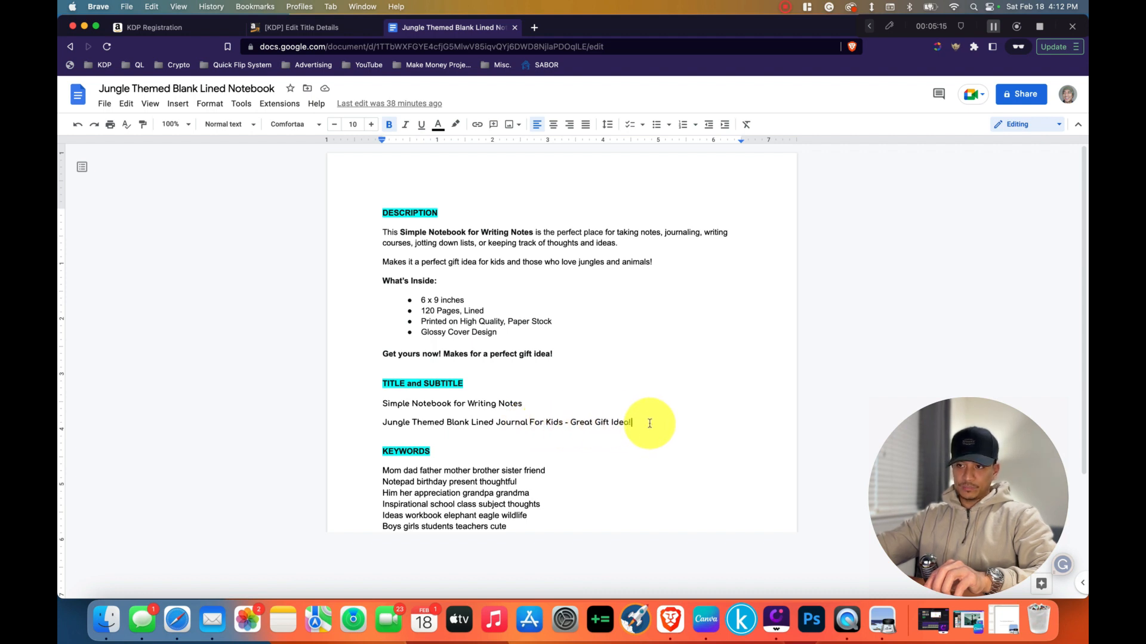
drag(649, 423, 384, 424)
key(super+c)
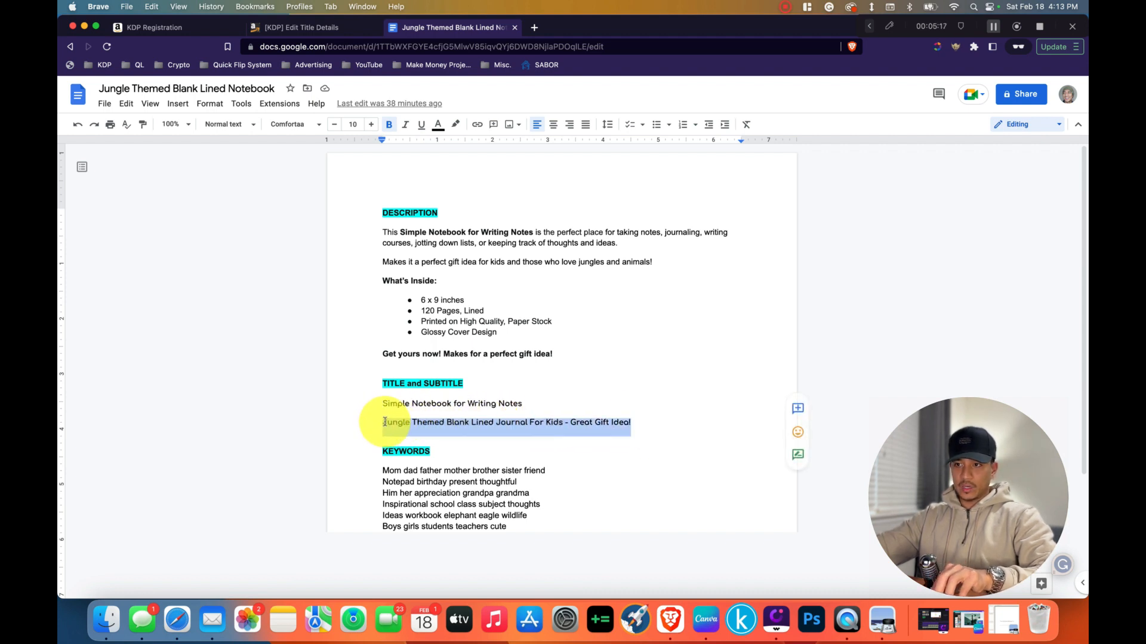
click(351, 27)
click(455, 447)
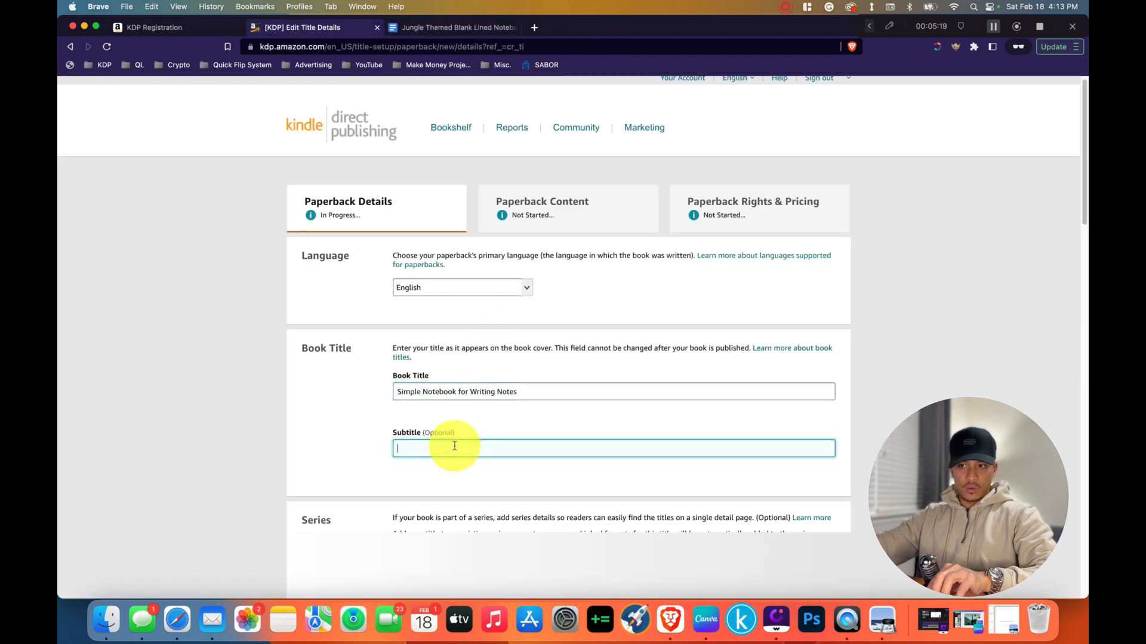
key(super+v)
click(435, 474)
Enter "jungle" as the primary author's first name and "press" as the last name.
scroll(271, 301, down, 5)
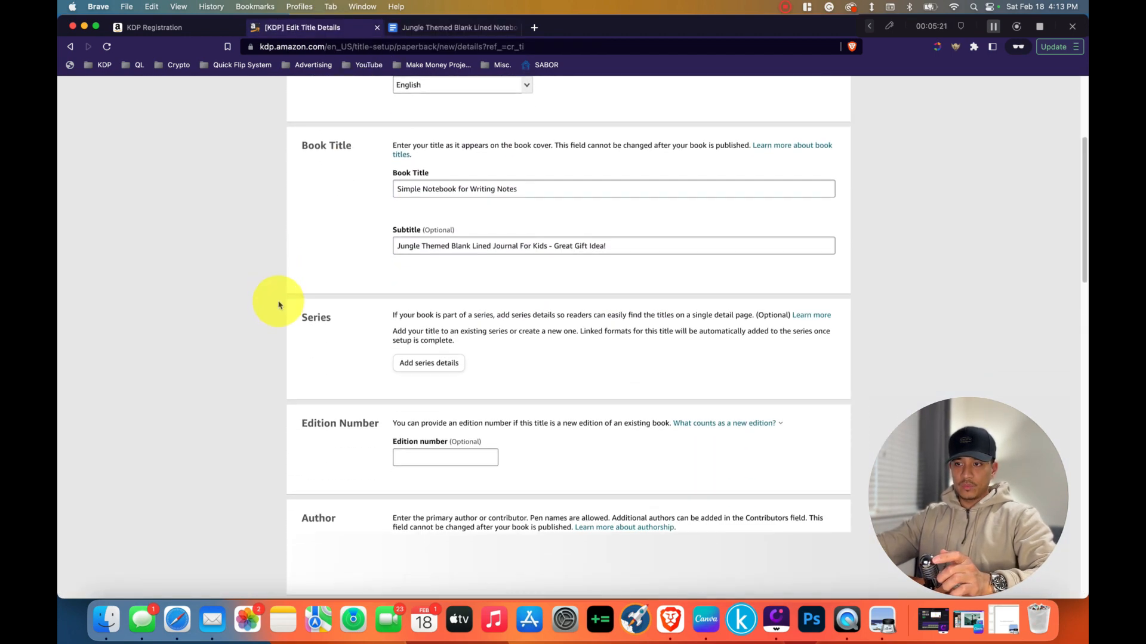
scroll(277, 305, down, 5)
click(537, 349)
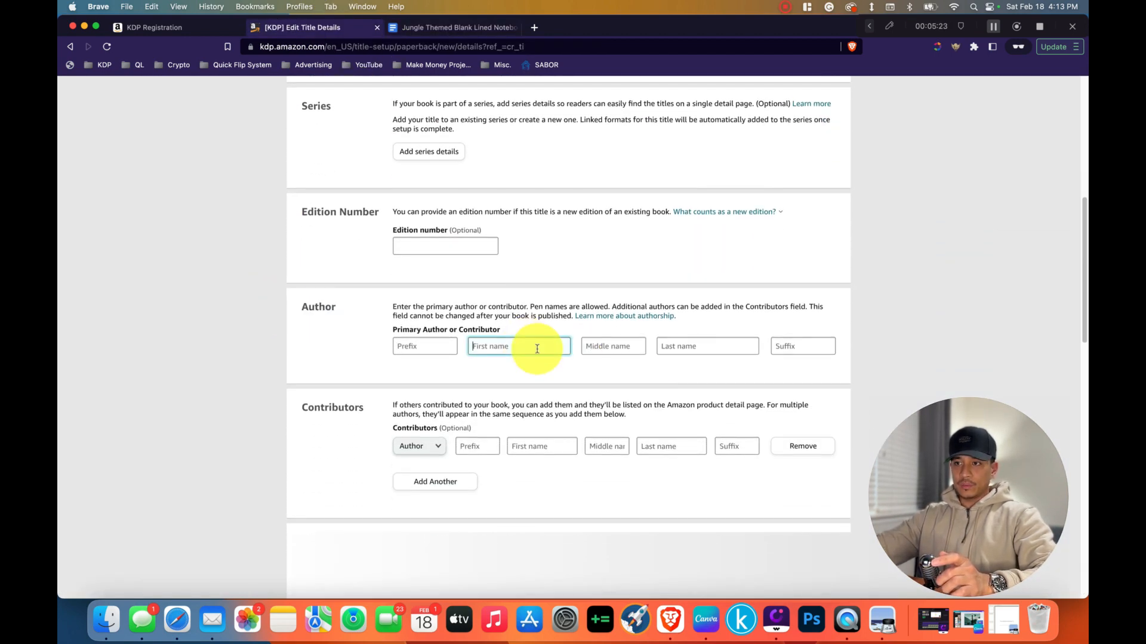
click(671, 346)
click(501, 349)
click(658, 349)
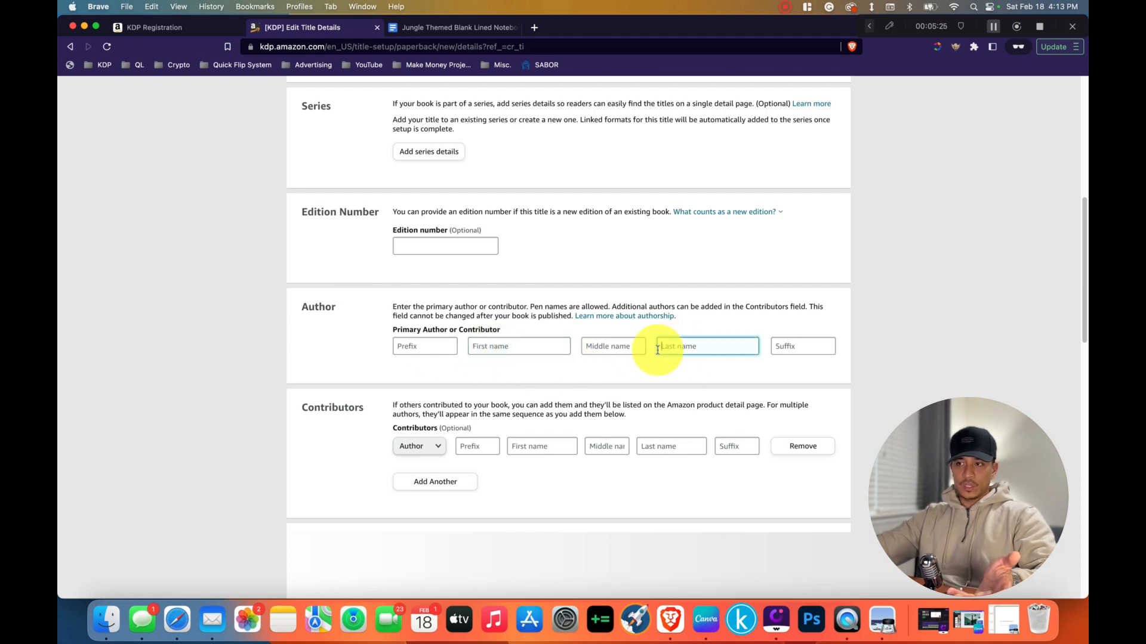
click(494, 346)
click(689, 347)
click(492, 347)
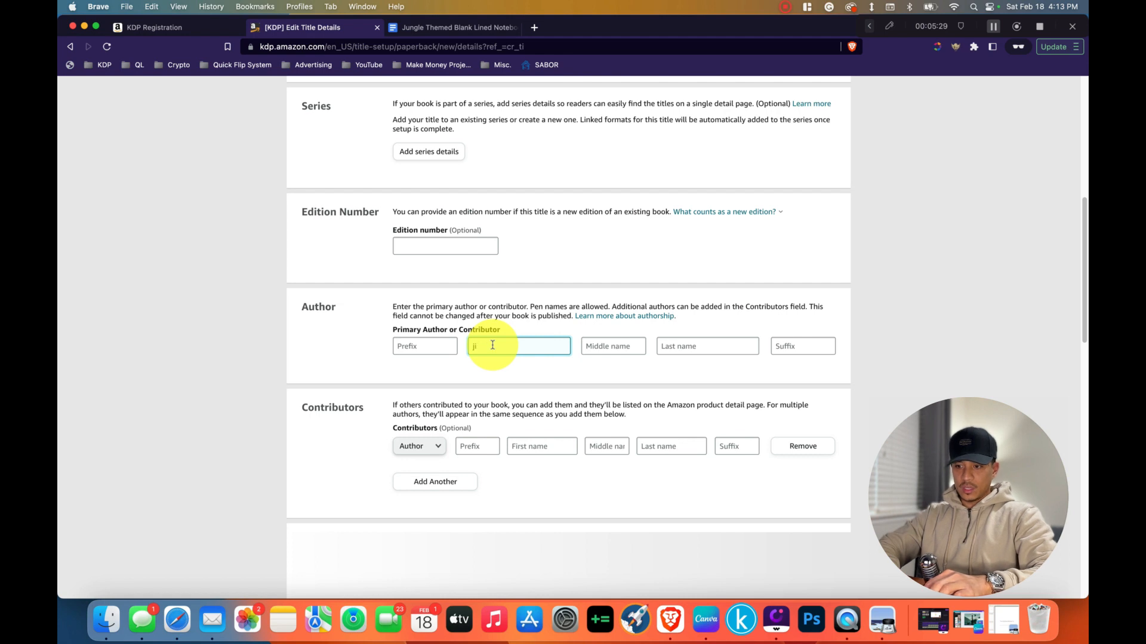
text(jungle)
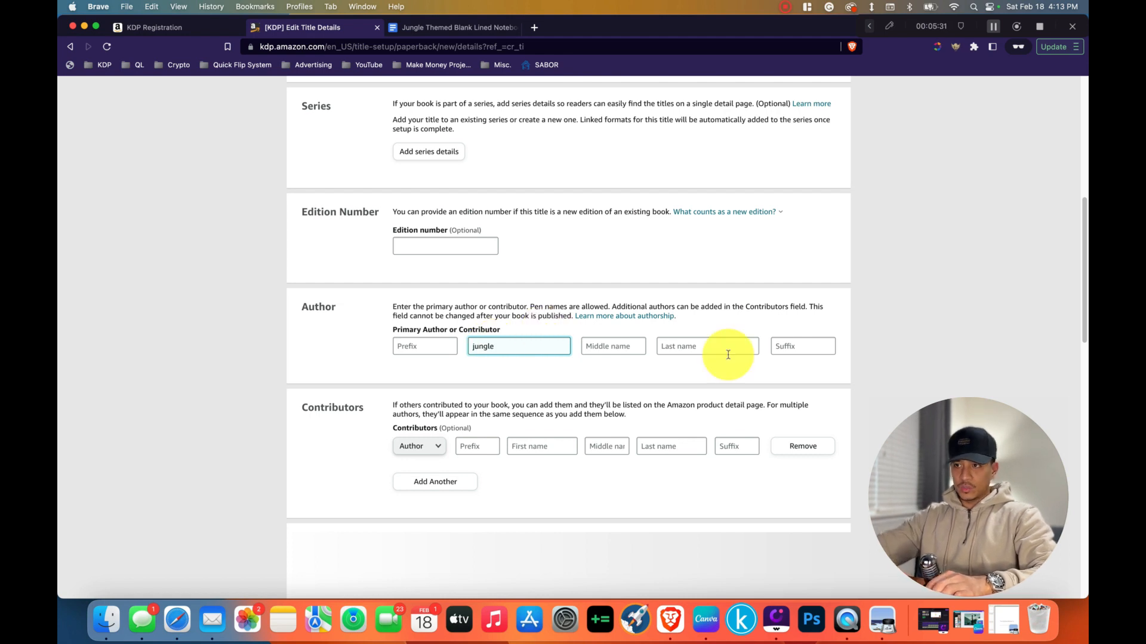
click(712, 349)
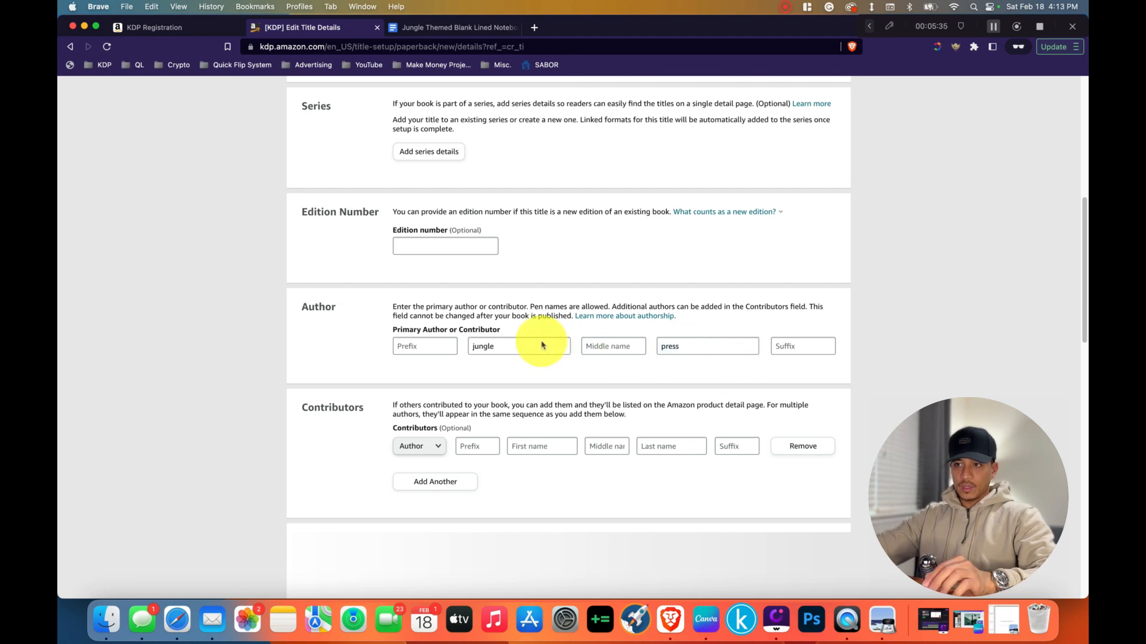
Capitalise the primary author's first and last names so they read "Jungle" and "Press".
click(470, 346)
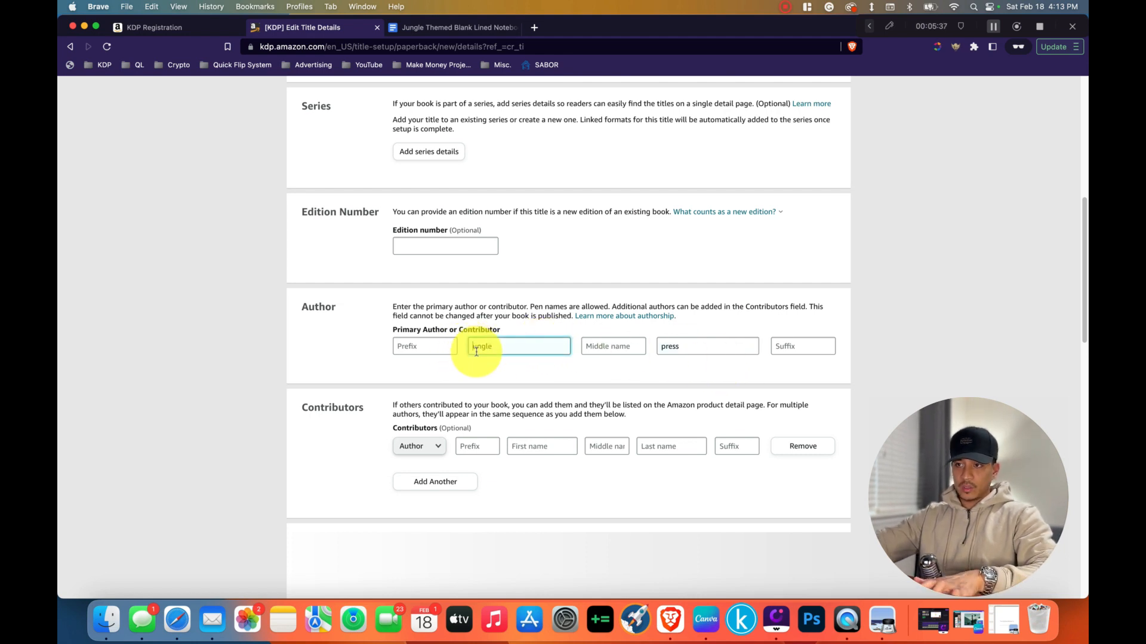
click(663, 353)
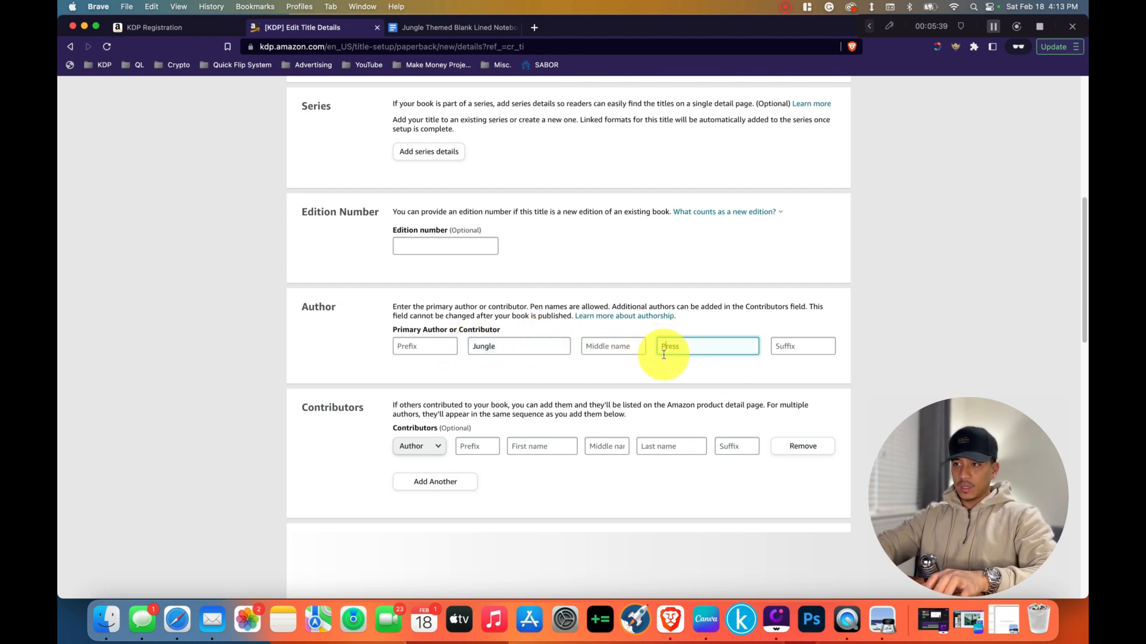
click(591, 370)
Copy the full description text from the Google Doc into the paperback's Description field and check it over.
scroll(591, 370, down, 5)
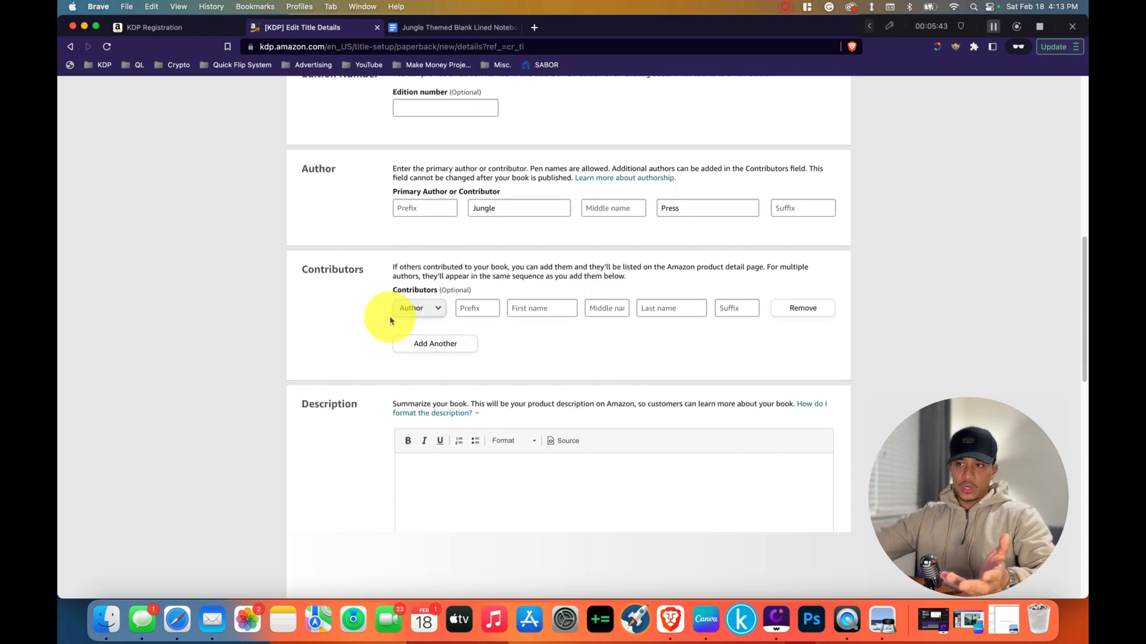
scroll(394, 316, down, 7)
click(449, 286)
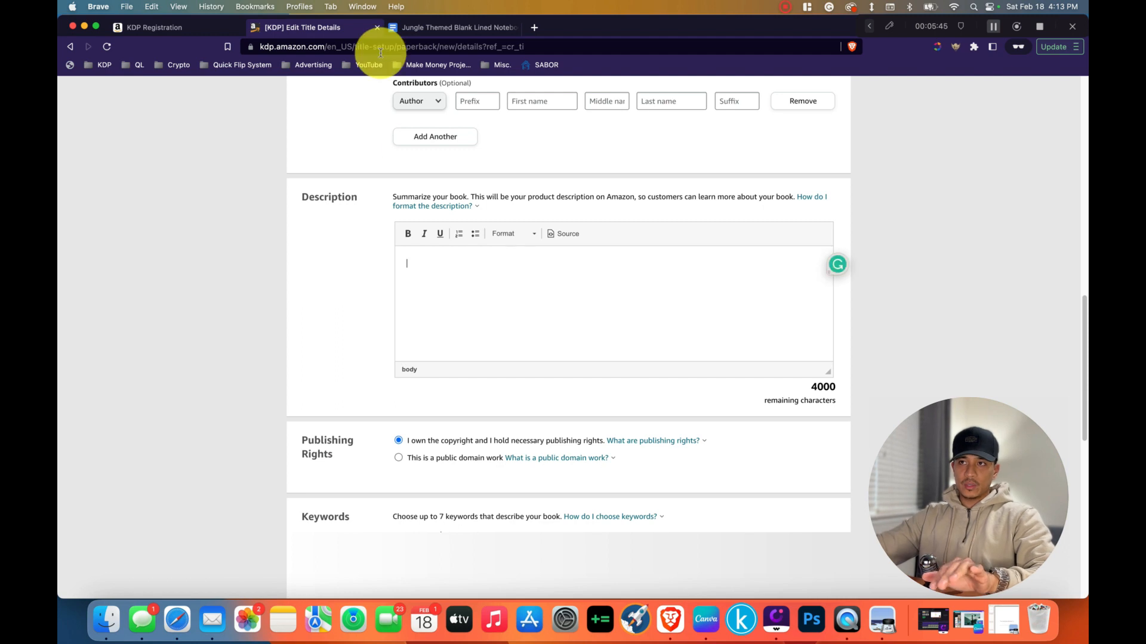
click(428, 27)
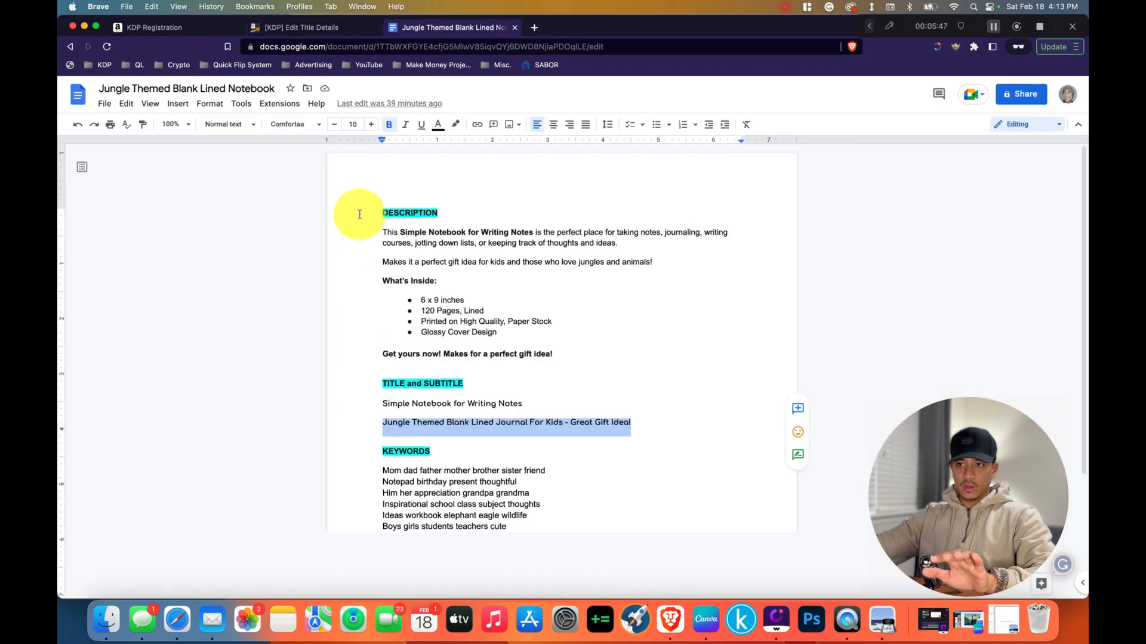
drag(382, 233, 609, 371)
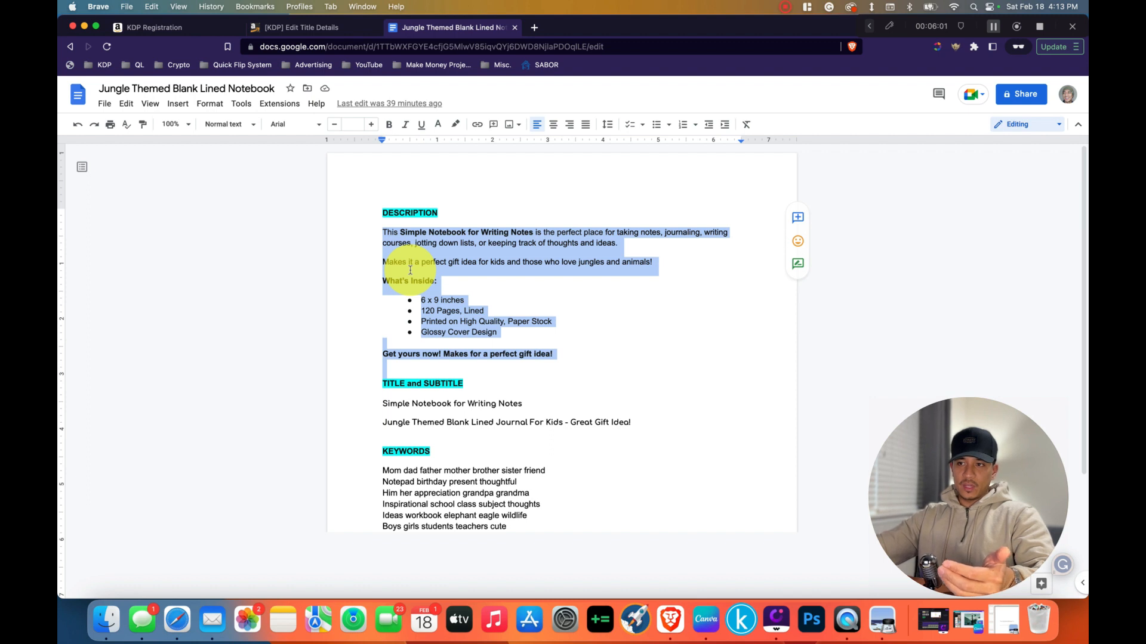
click(441, 289)
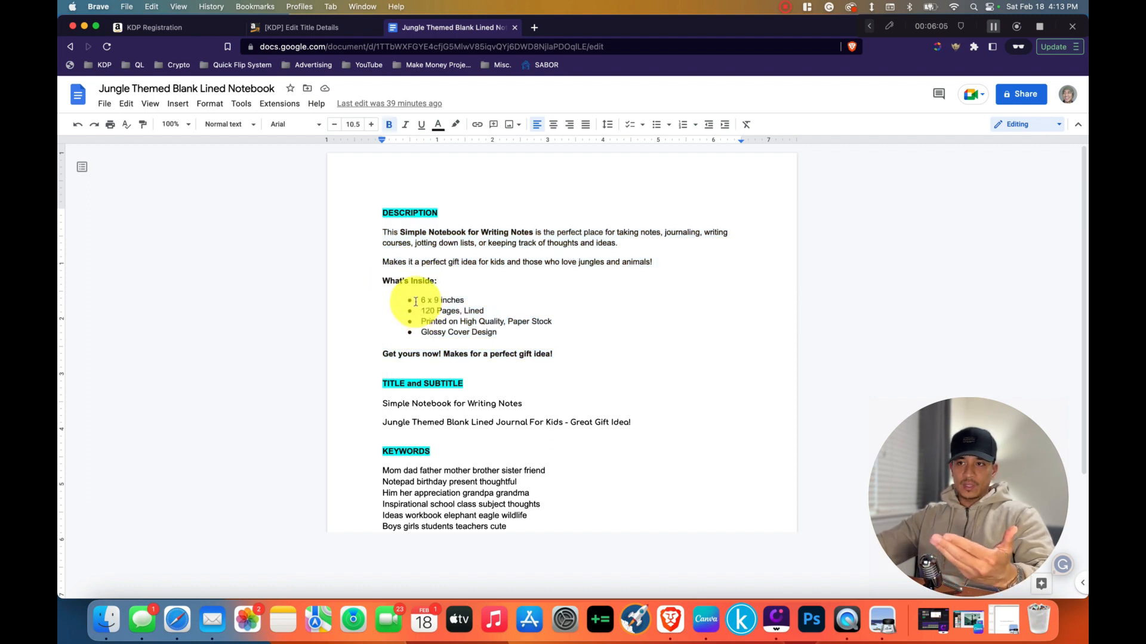
drag(416, 302, 462, 312)
click(462, 311)
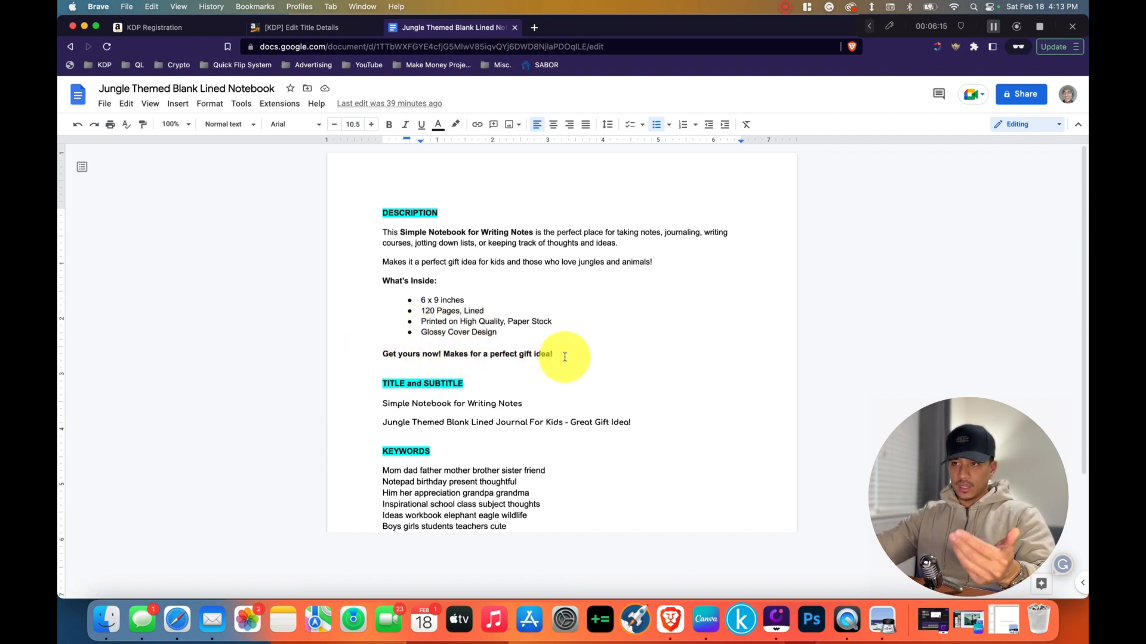
drag(565, 356, 358, 238)
key(super+c)
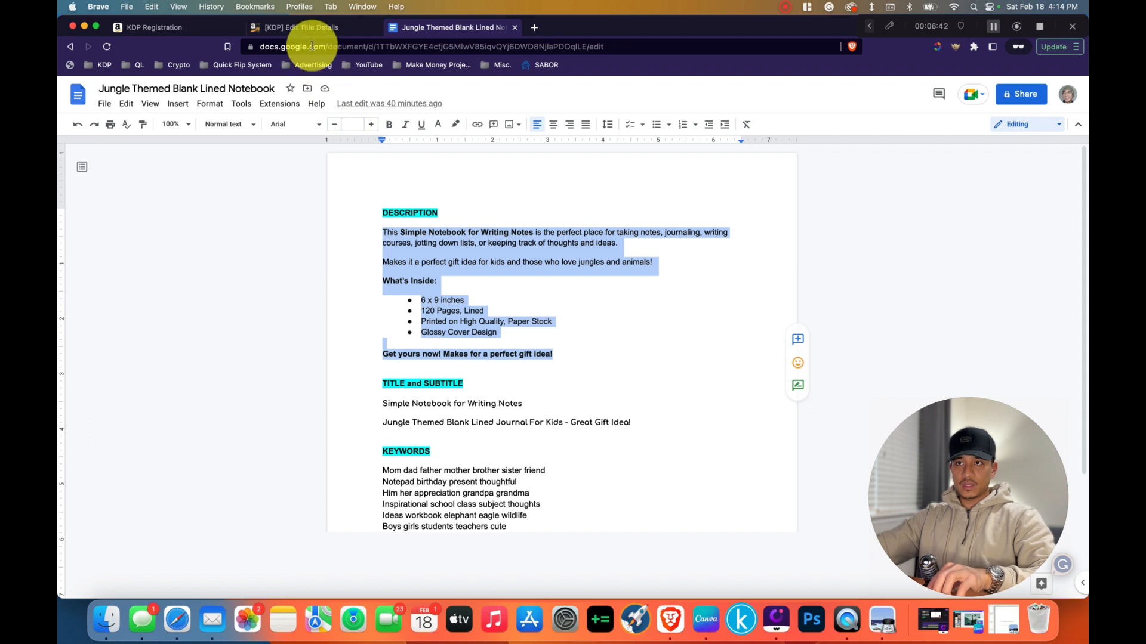
click(301, 28)
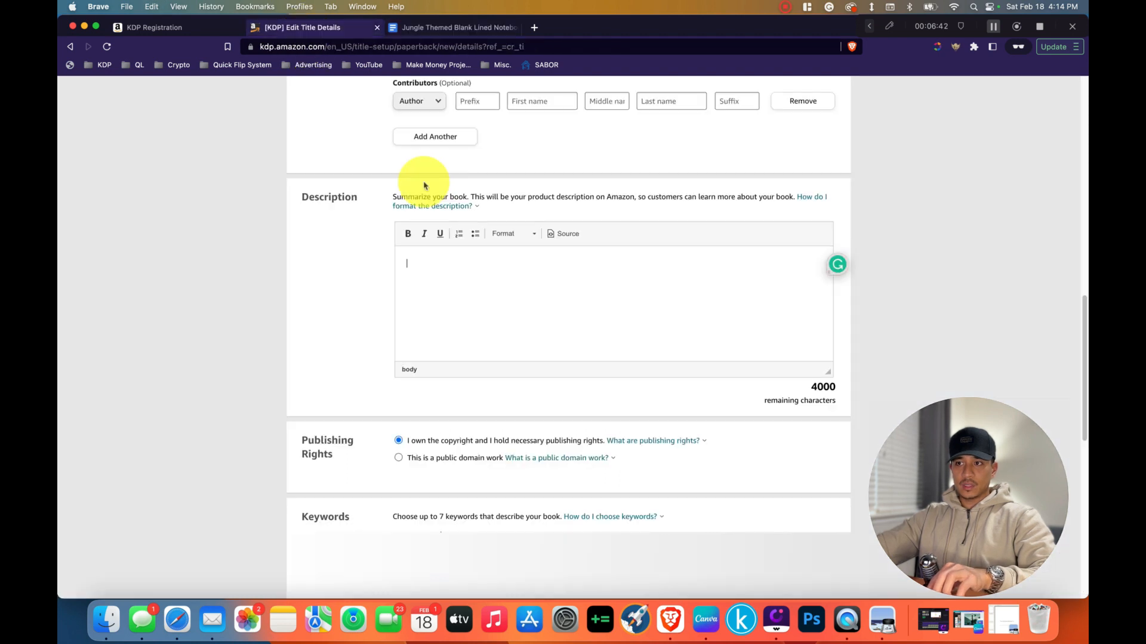
key(super+v)
scroll(503, 322, up, 5)
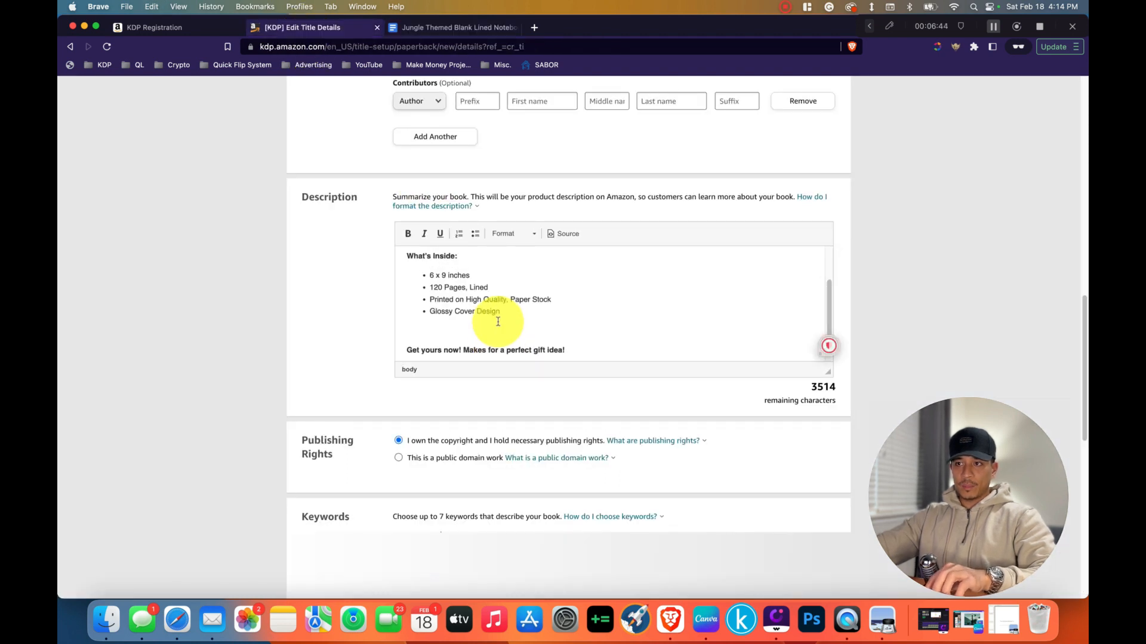
scroll(498, 321, down, 5)
scroll(481, 320, up, 5)
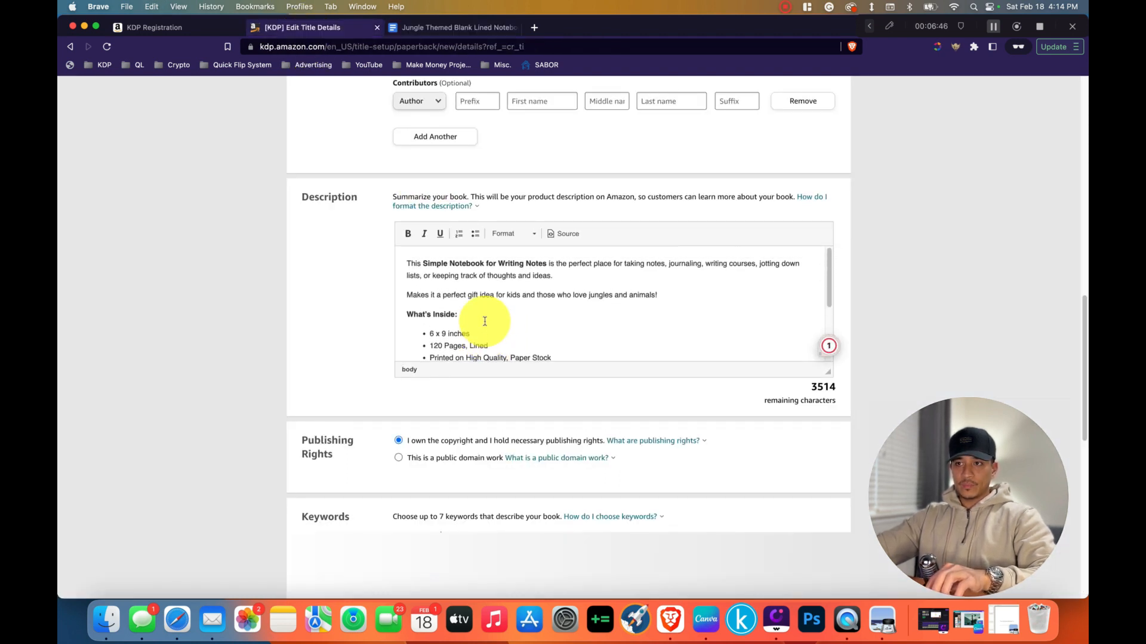
scroll(478, 308, down, 3)
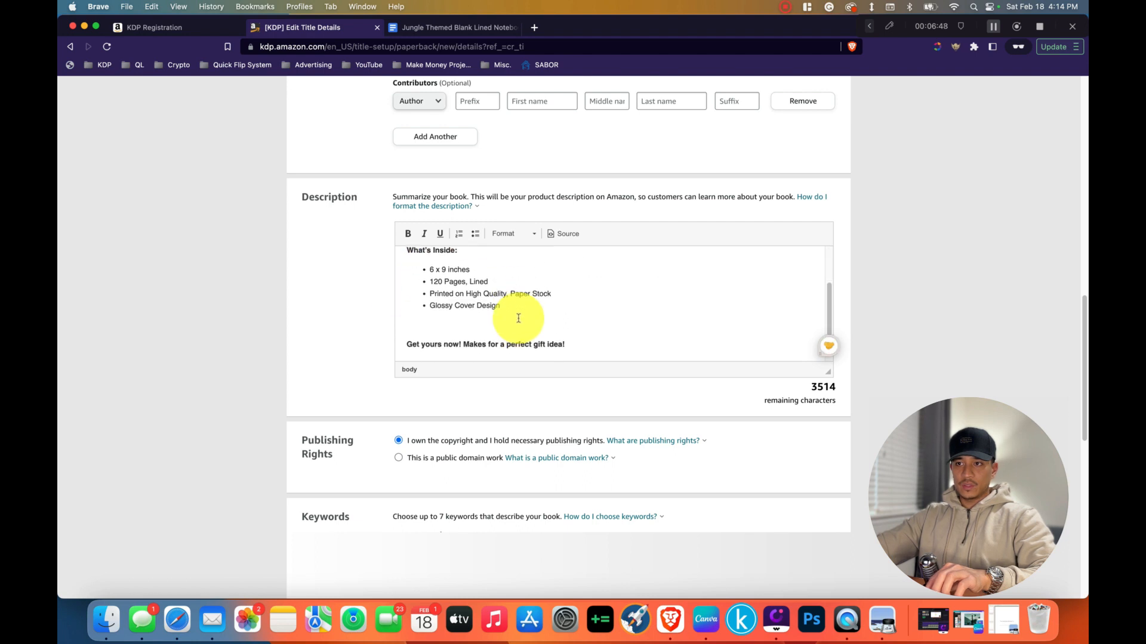
scroll(487, 325, down, 2)
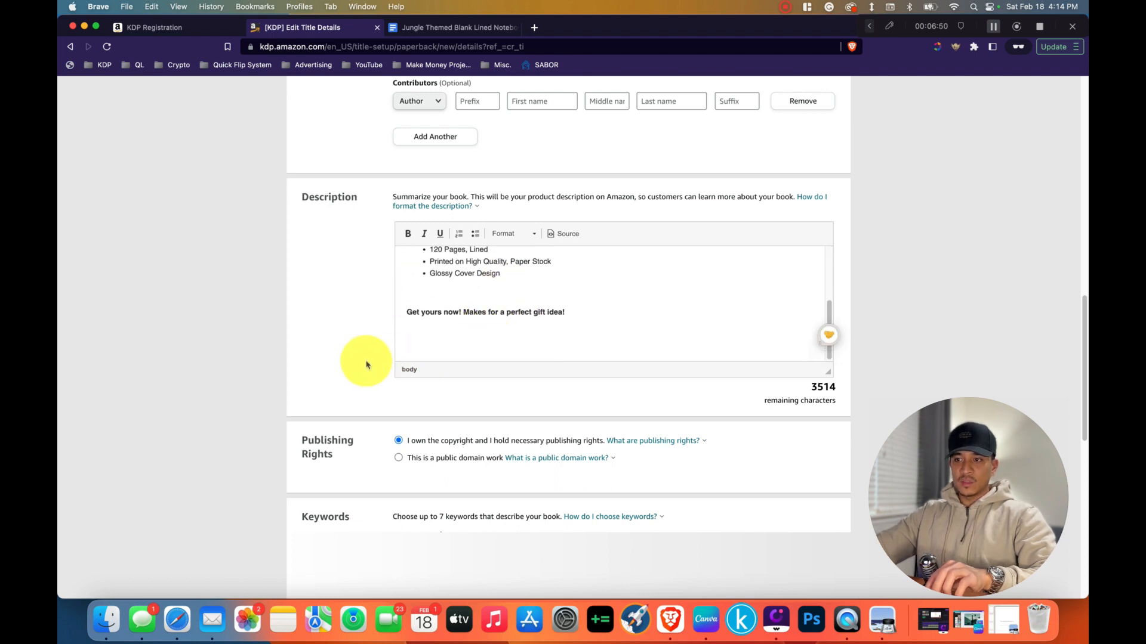
Fill the seven keyword fields with the seven keyword lines from the Google Doc, starting with "Mom dad father mother brother sister friend".
scroll(361, 361, down, 3)
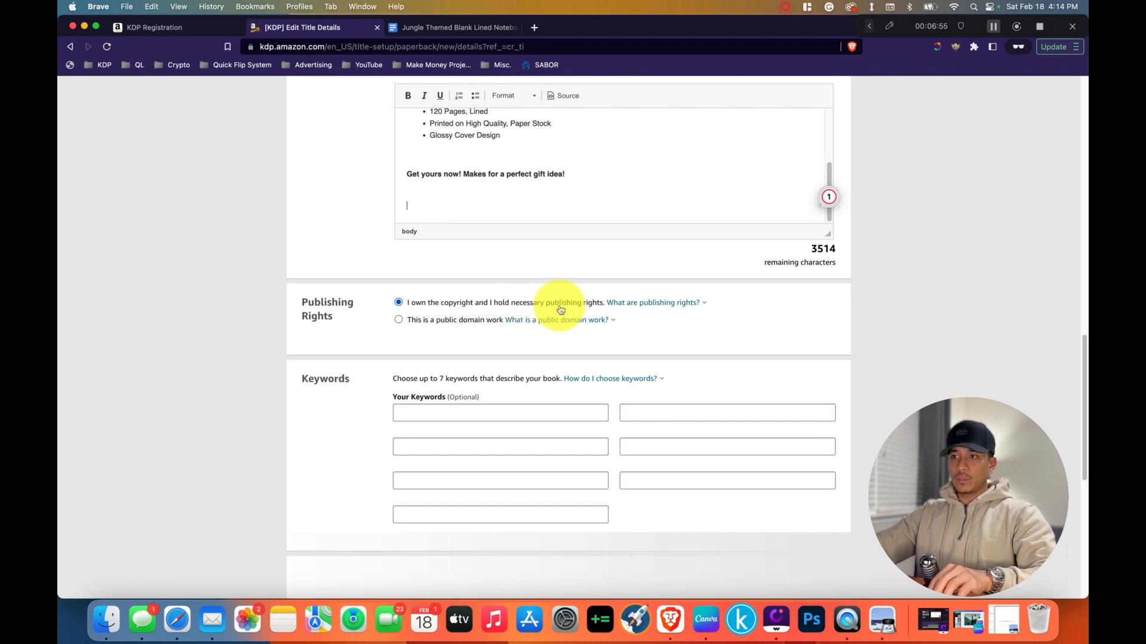
click(537, 319)
scroll(334, 335, down, 3)
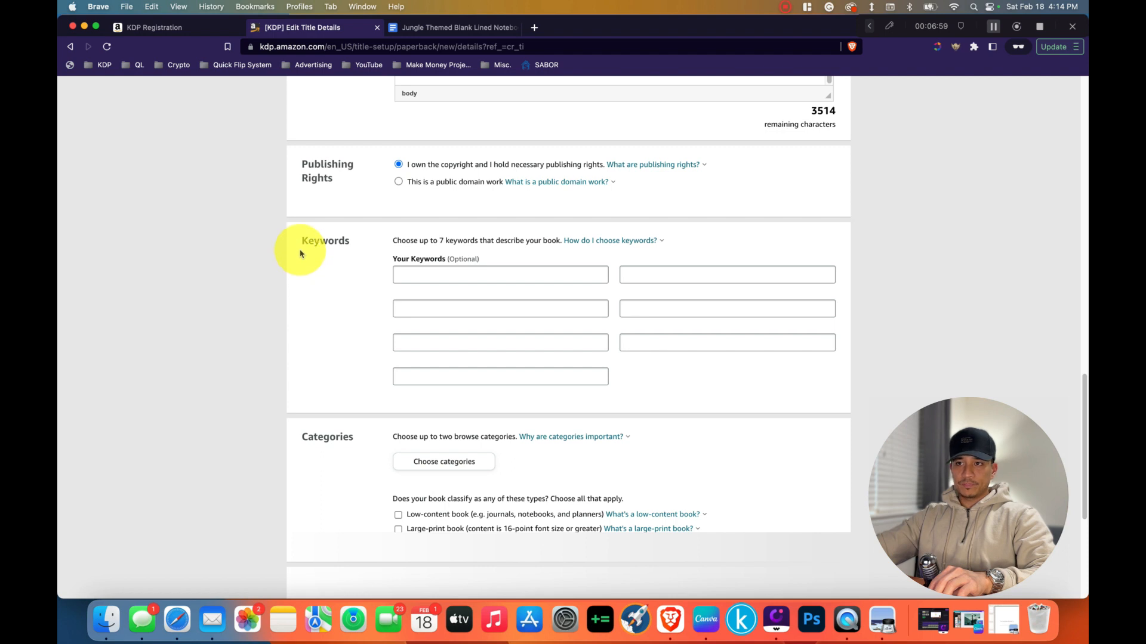
click(421, 274)
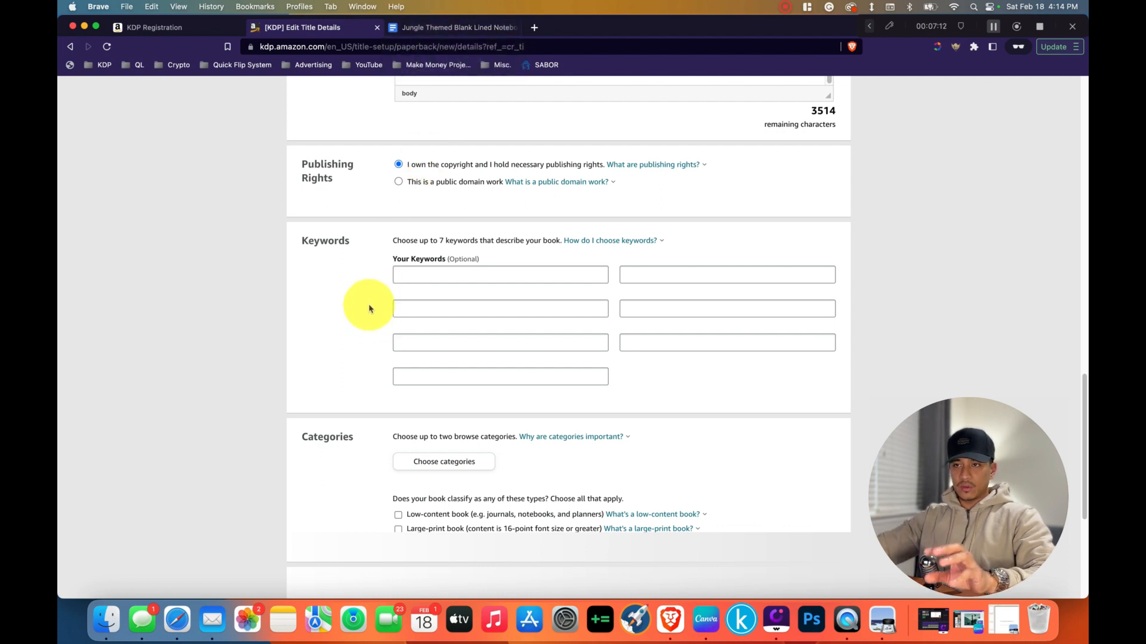
click(443, 33)
scroll(471, 382, down, 5)
click(424, 355)
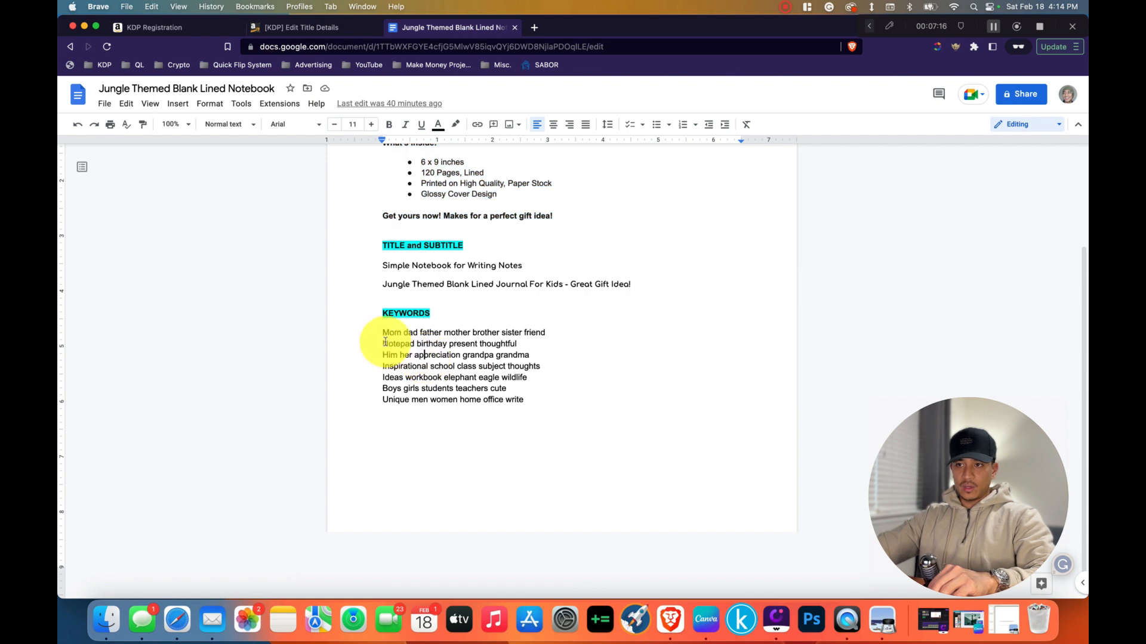
drag(384, 334, 551, 334)
key(super+c)
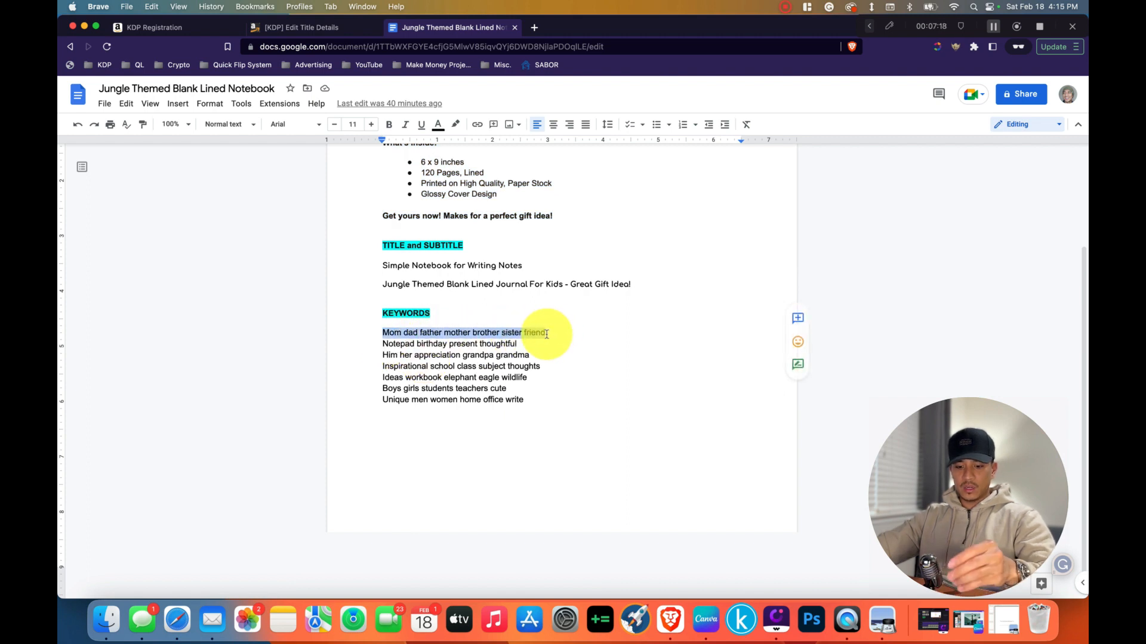
click(289, 27)
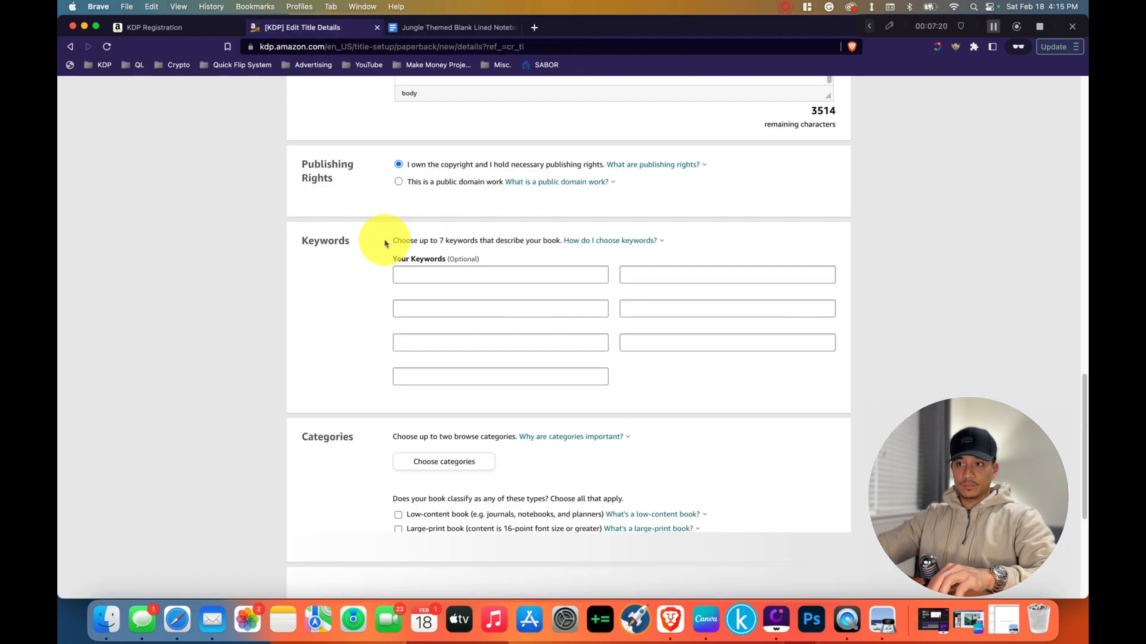
click(428, 276)
key(super+v)
click(454, 28)
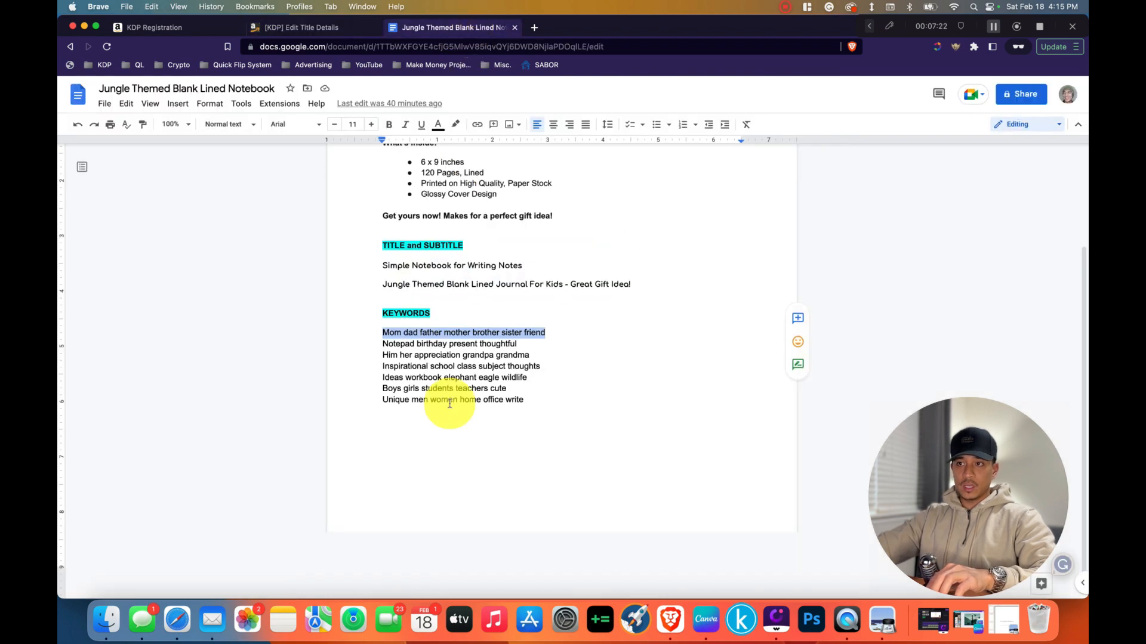
drag(382, 344, 509, 366)
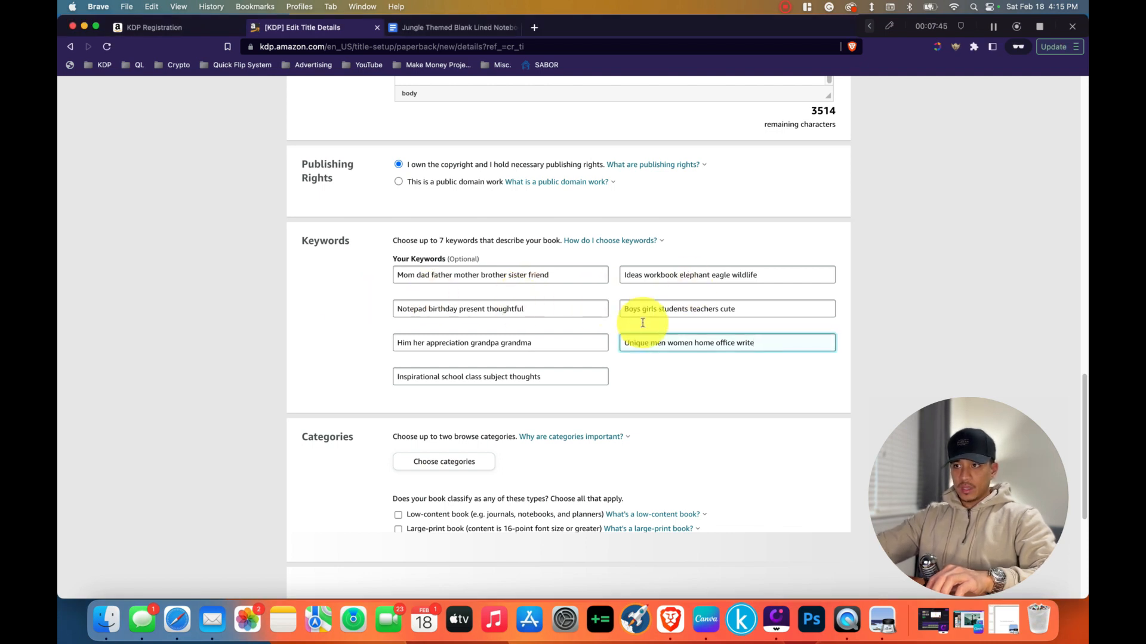
Set the book's categories to Juvenile Nonfiction > Animals > Elephants and Juvenile Nonfiction > Study Aids > General, and save them.
scroll(657, 356, down, 5)
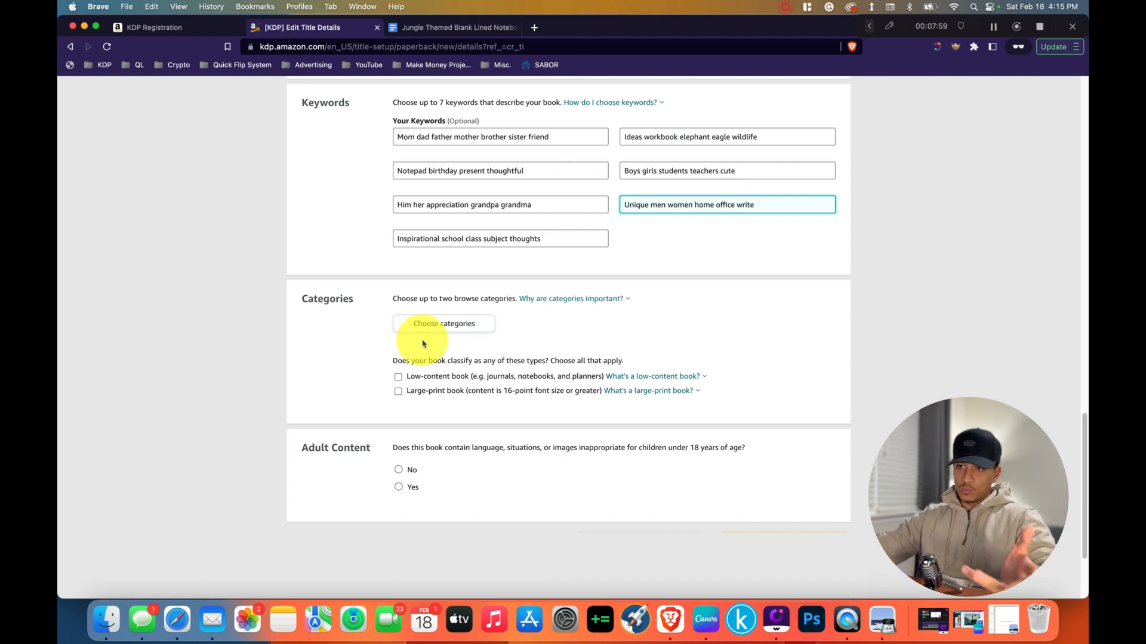
click(442, 336)
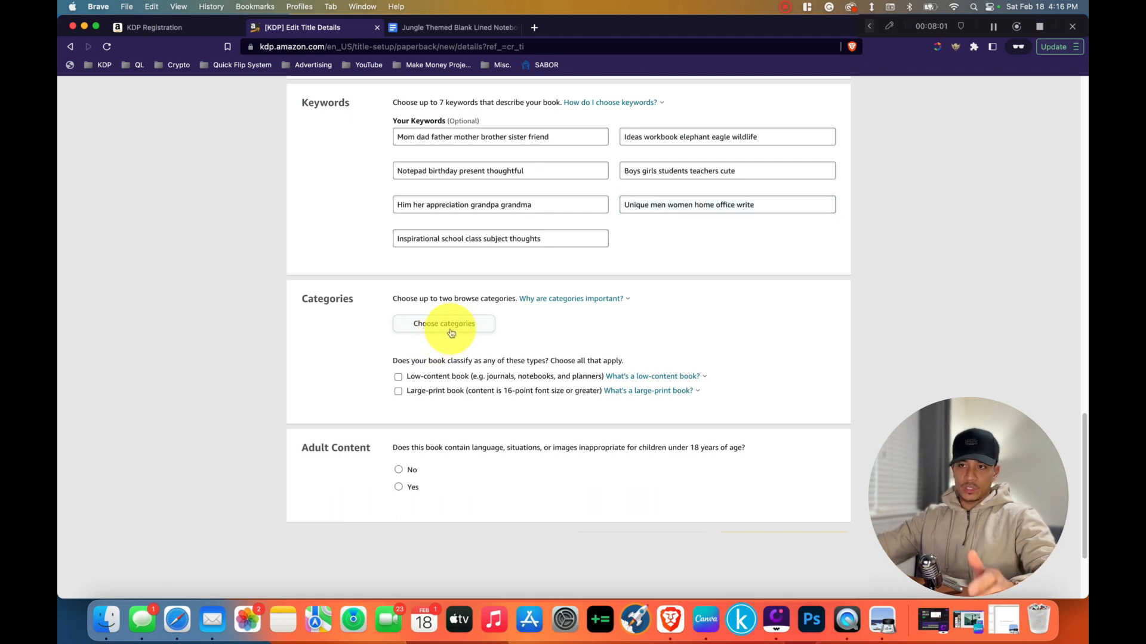
click(451, 333)
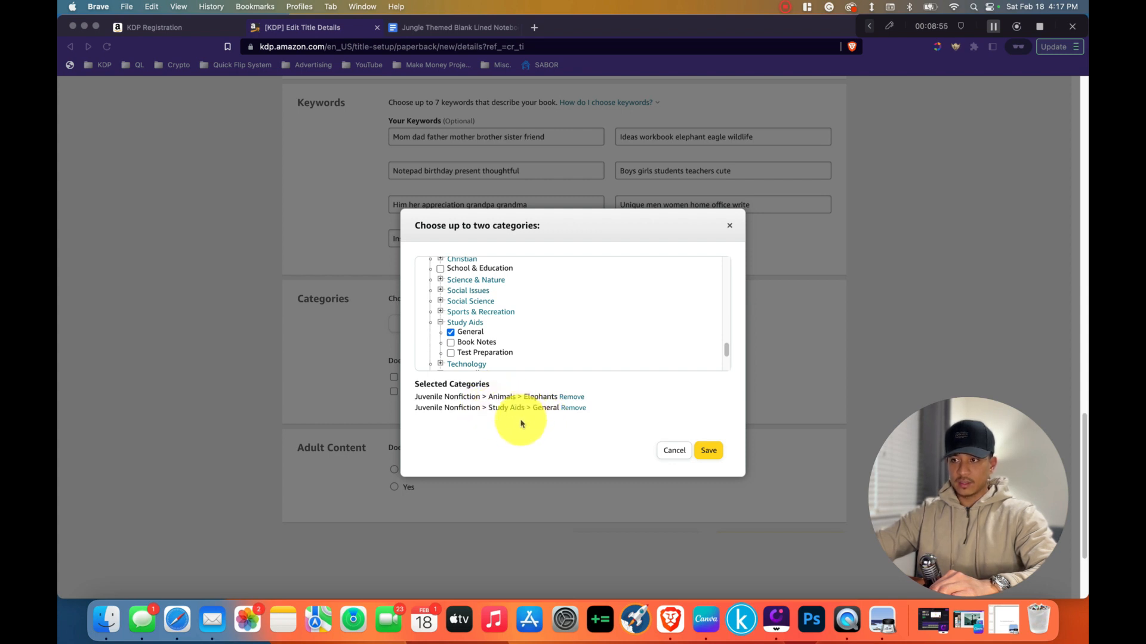
click(709, 456)
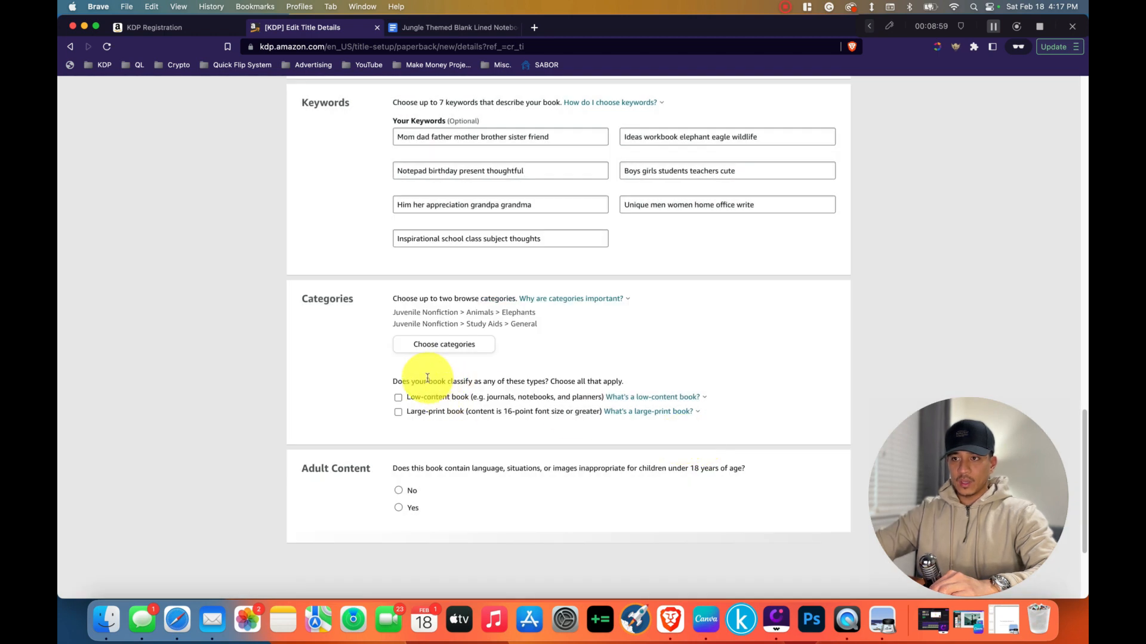
Classify the paperback as a low-content book.
drag(392, 382, 601, 382)
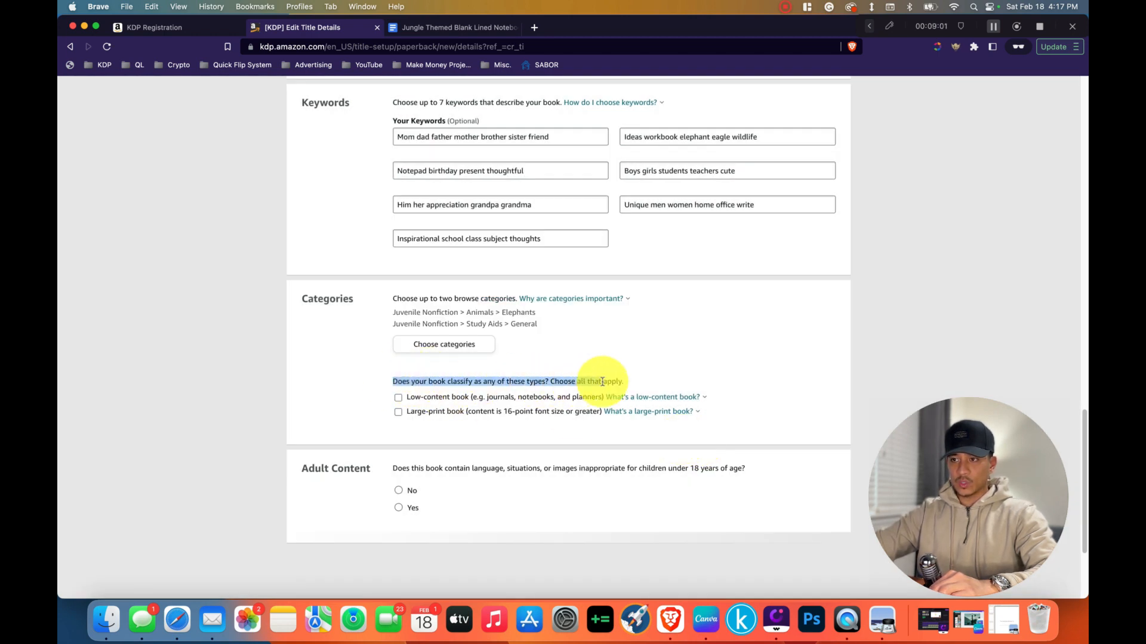
click(598, 383)
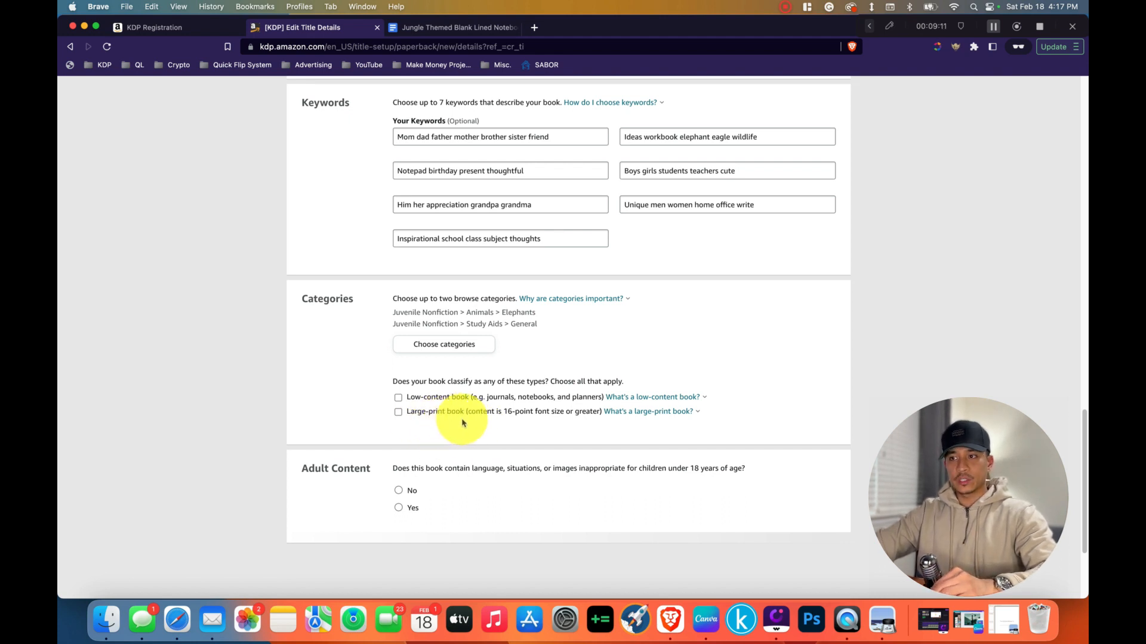
click(398, 399)
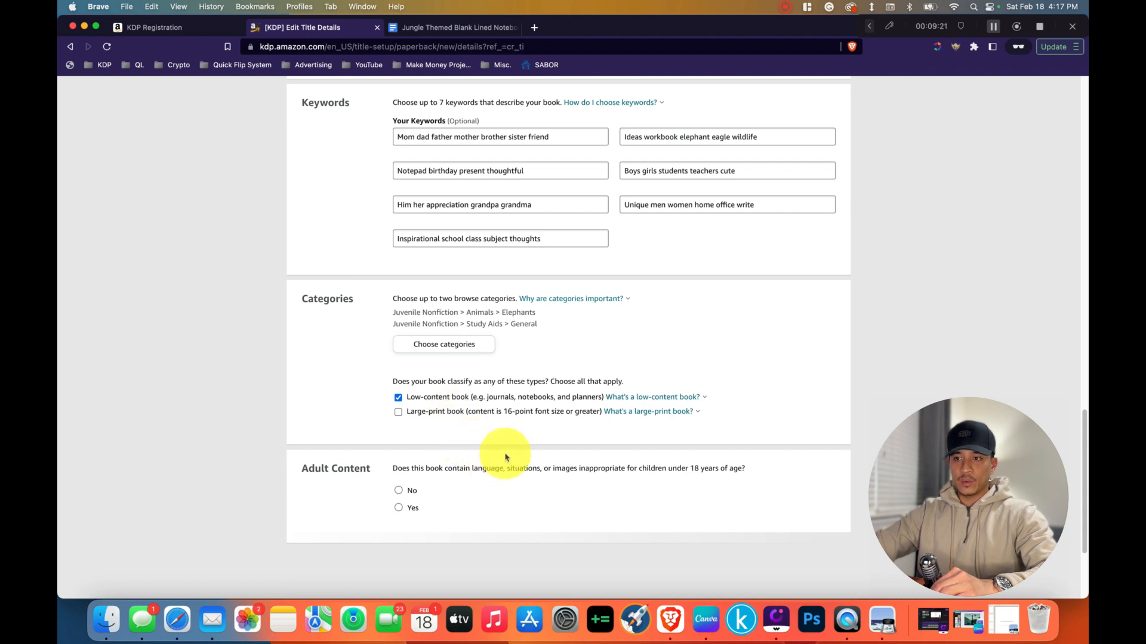
Answer No to the adult content question and save the details to continue to Paperback Content.
click(398, 491)
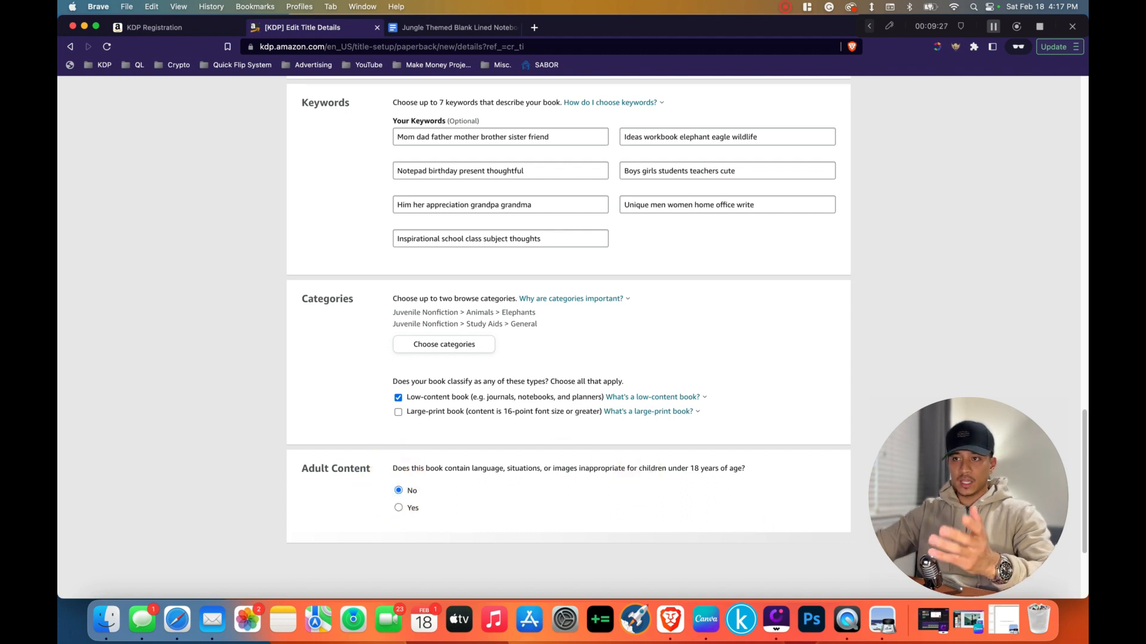
click(733, 546)
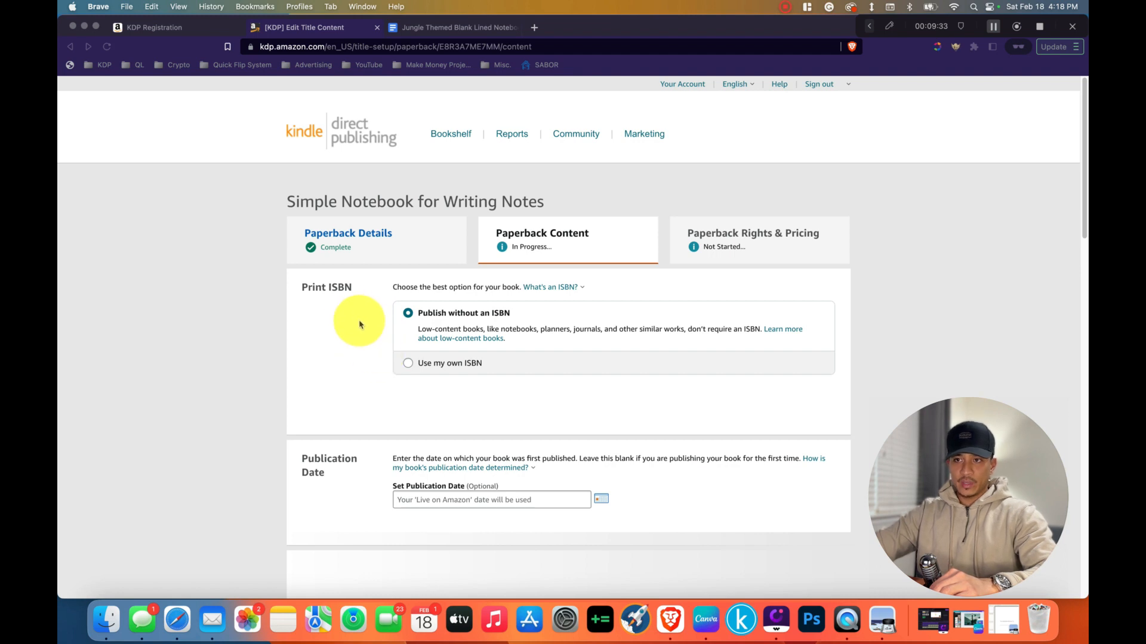
Choose to publish the paperback without an ISBN.
scroll(329, 298, down, 2)
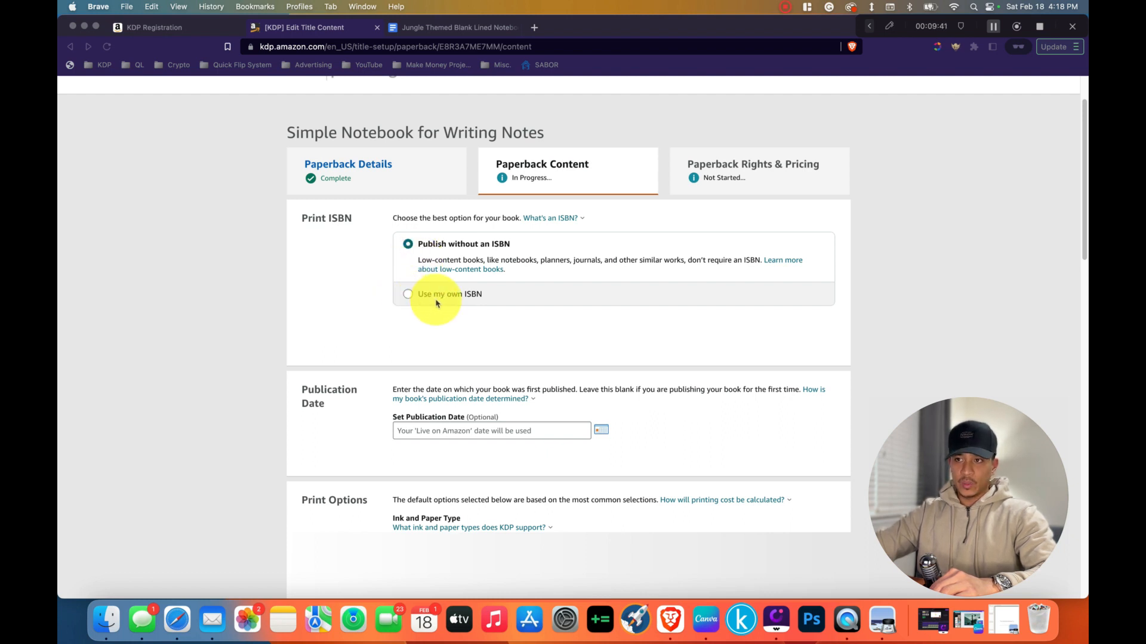
click(408, 249)
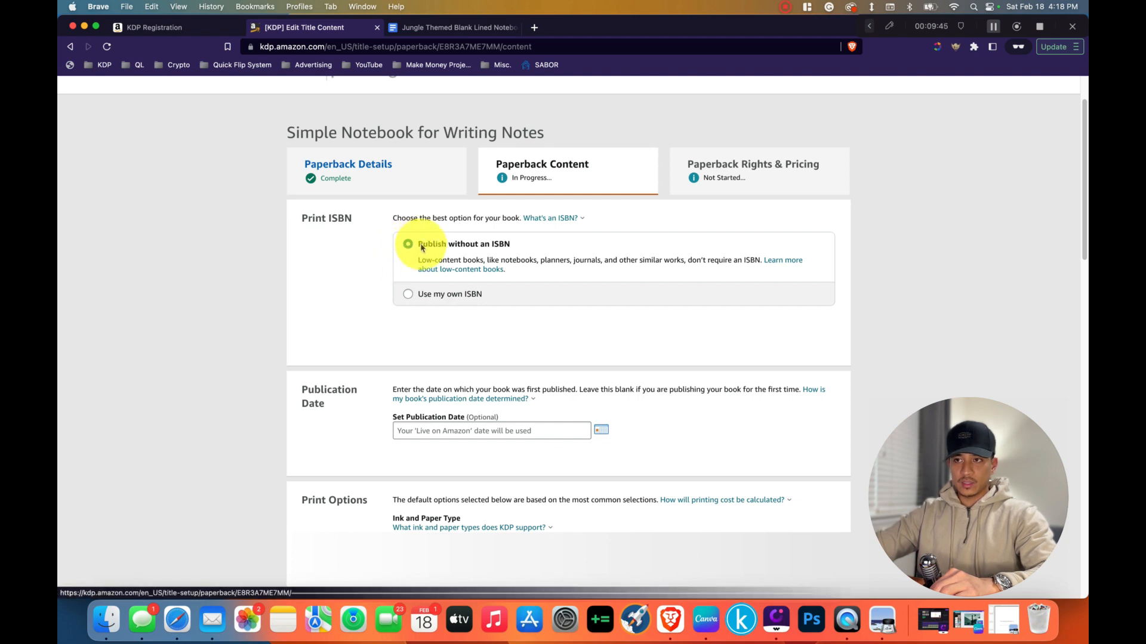
drag(420, 250, 501, 250)
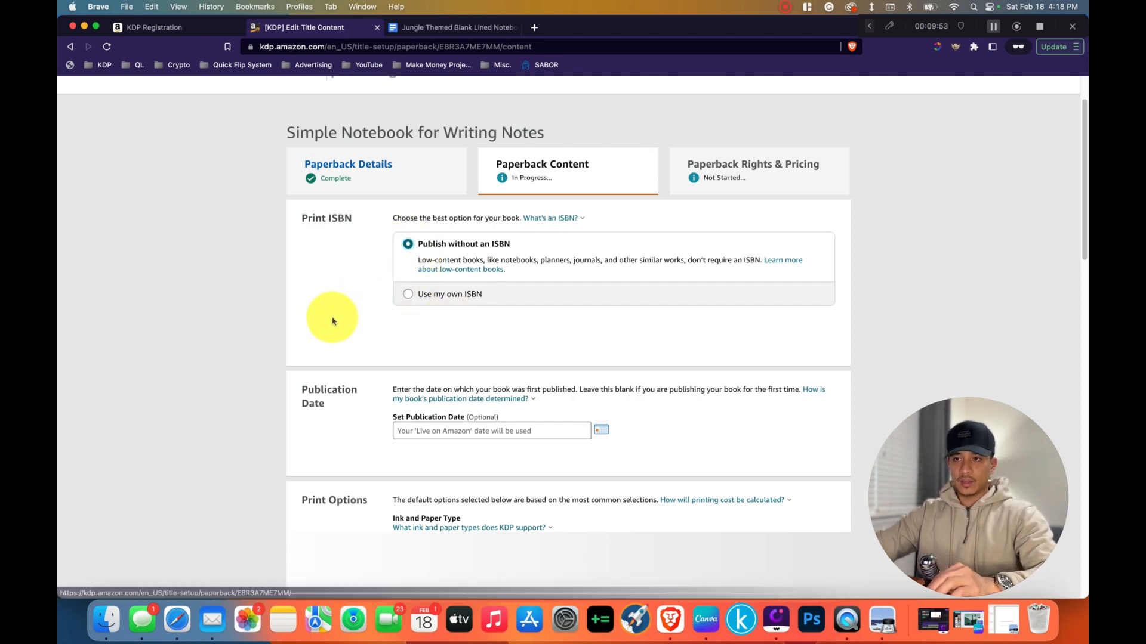
Review the publication date and print options, including ink and paper type, trim size, bleed settings and cover finish.
scroll(330, 319, down, 5)
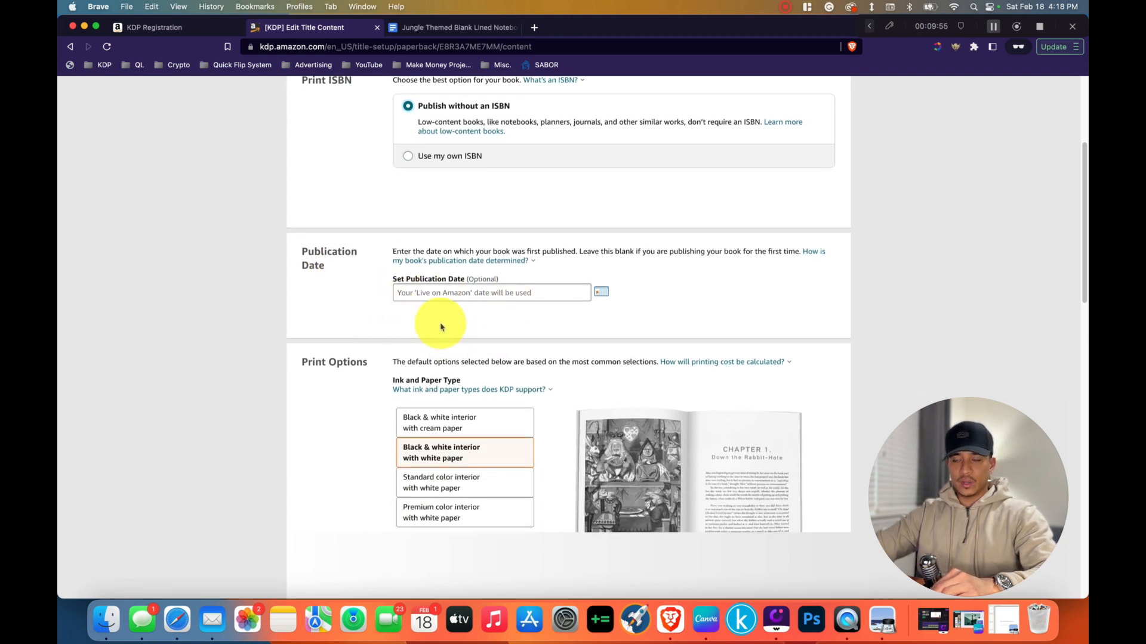
scroll(447, 313, down, 5)
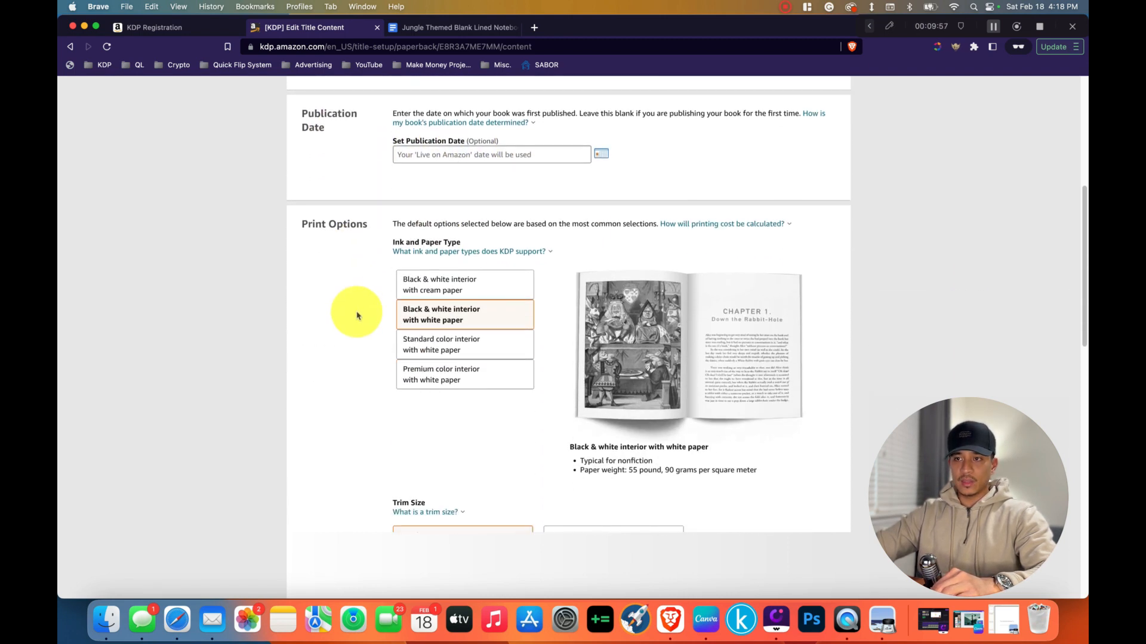
scroll(352, 311, down, 3)
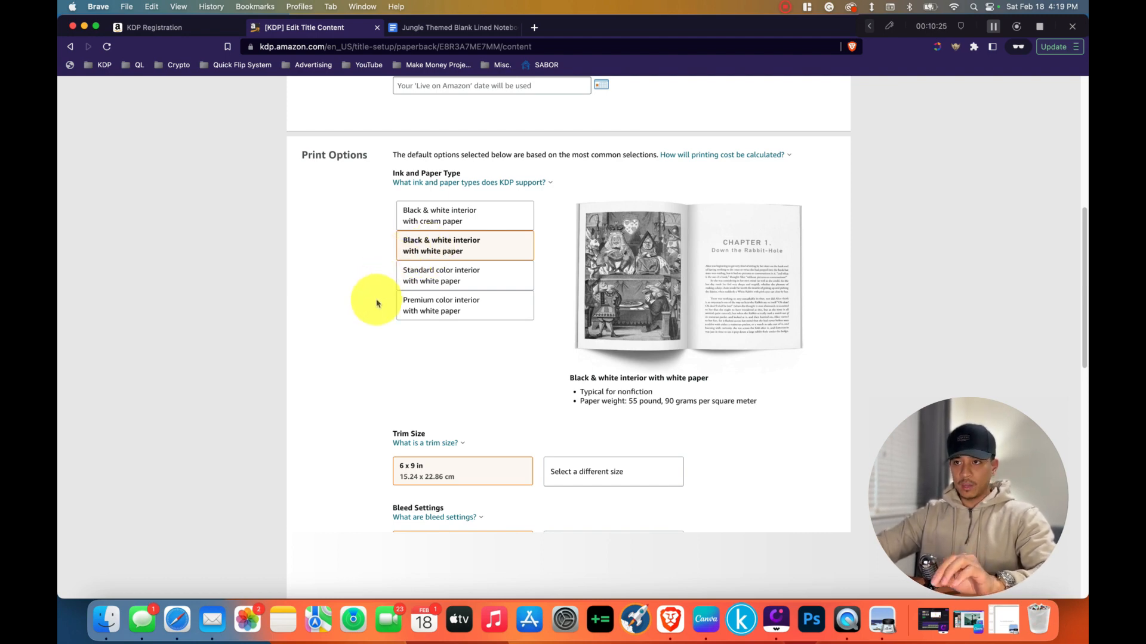
scroll(376, 301, down, 3)
scroll(374, 300, down, 3)
scroll(376, 298, down, 3)
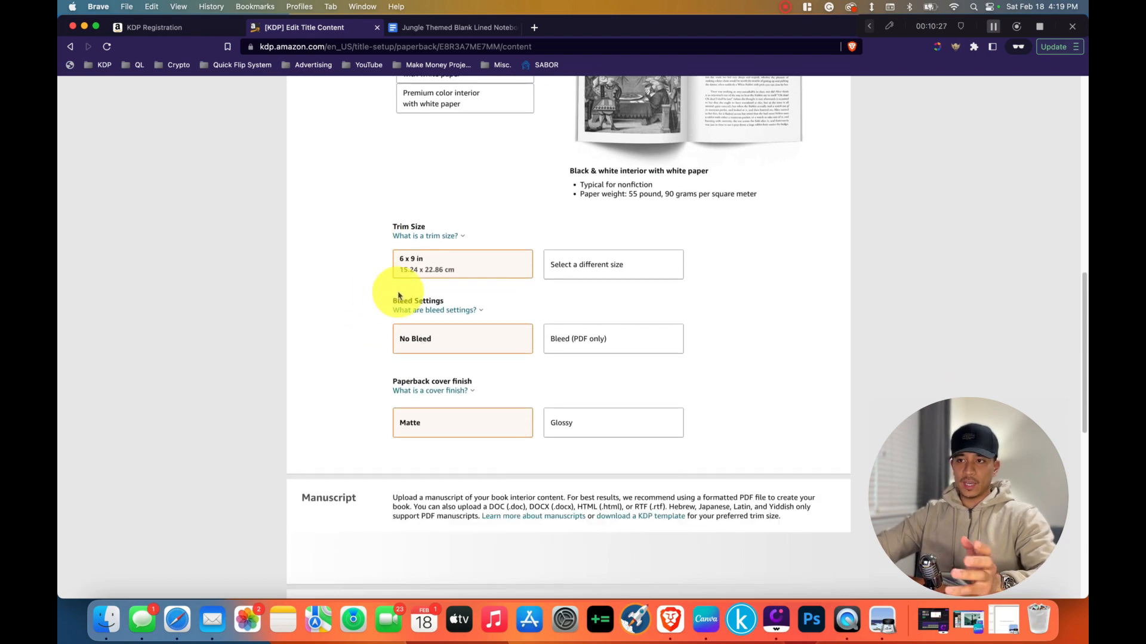
Choose the 6 x 9 in trim size and a glossy cover finish for the paperback.
click(588, 267)
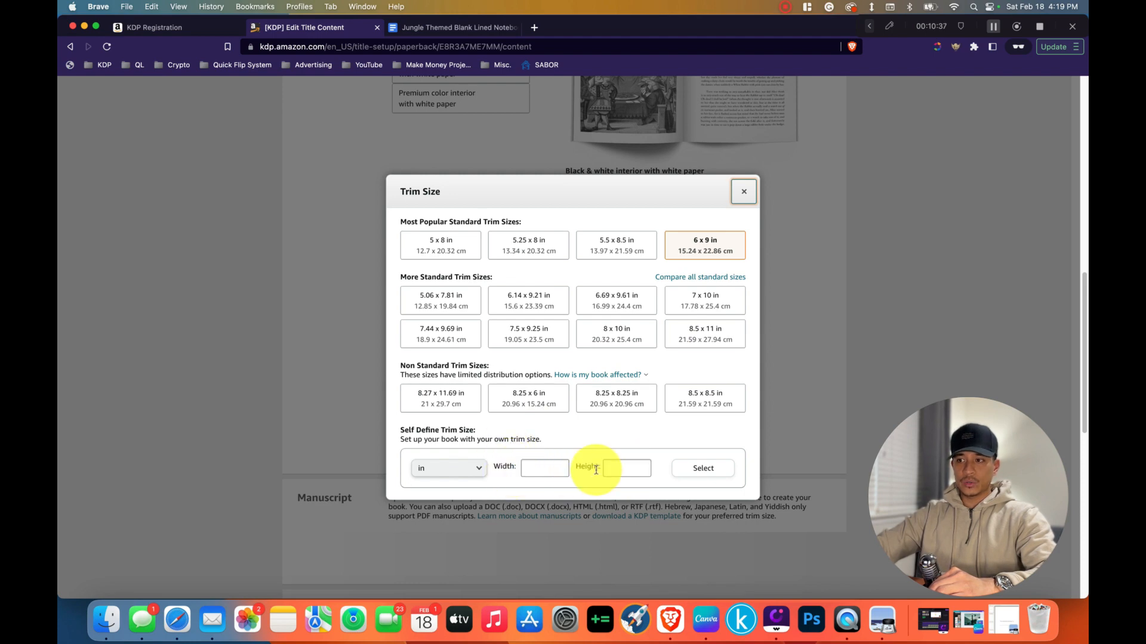
click(719, 245)
mouse_move(388, 308)
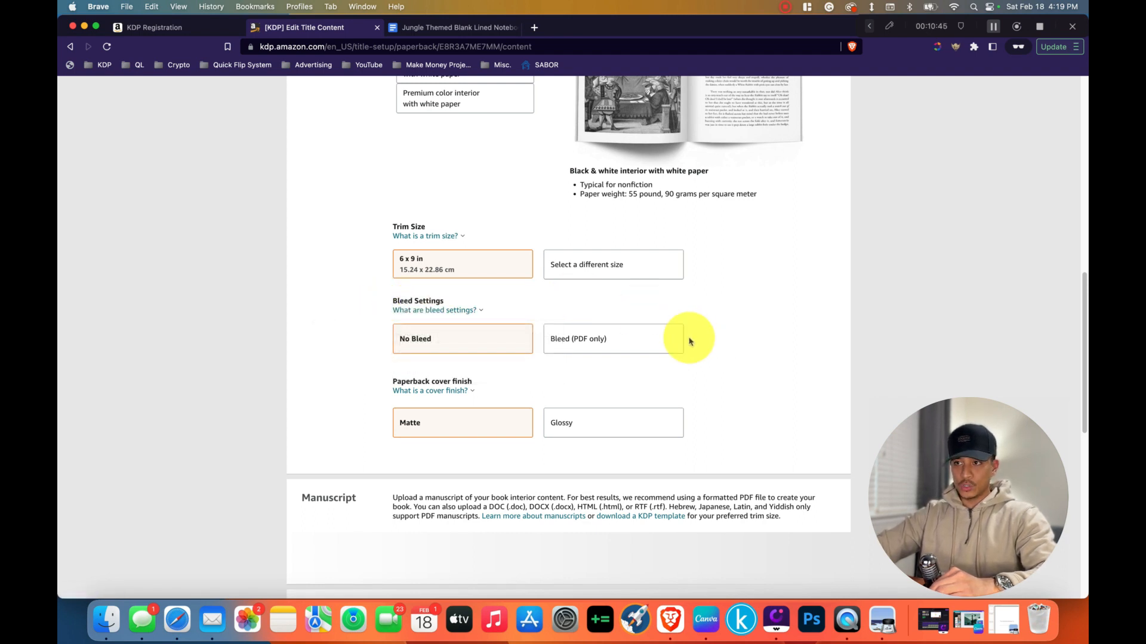
click(586, 350)
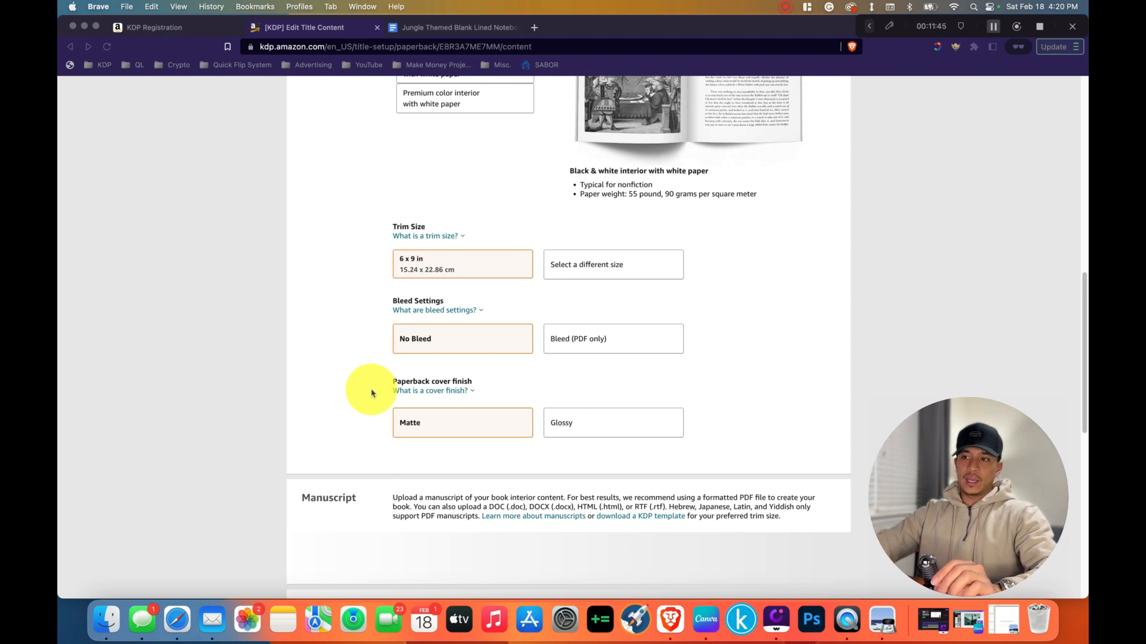
click(581, 429)
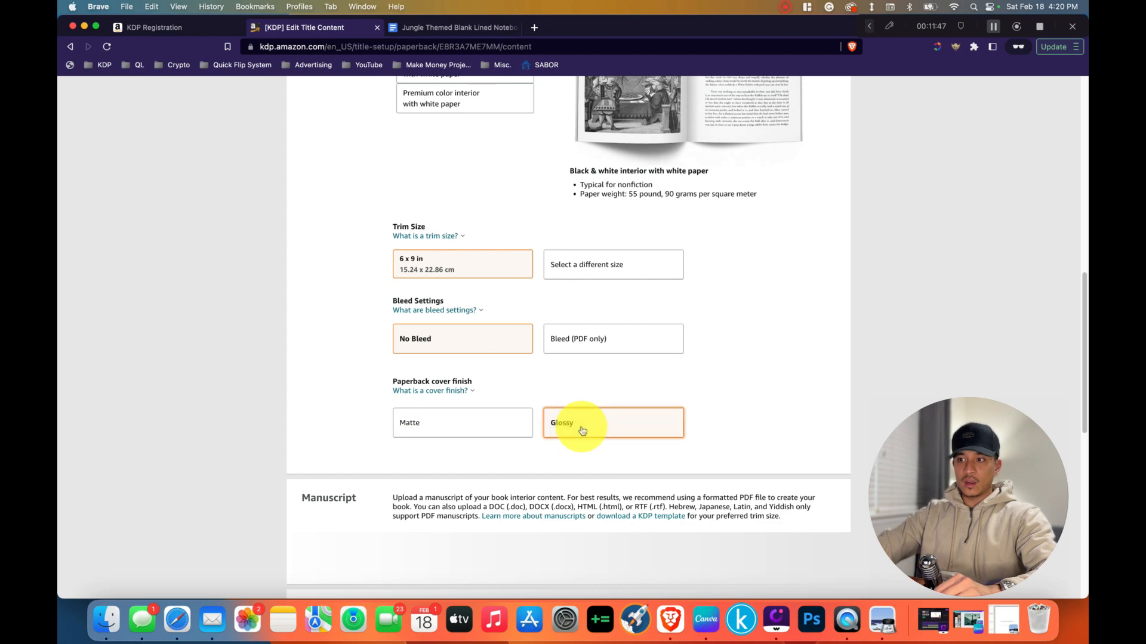
Cancel the manuscript upload in progress.
scroll(726, 384, down, 6)
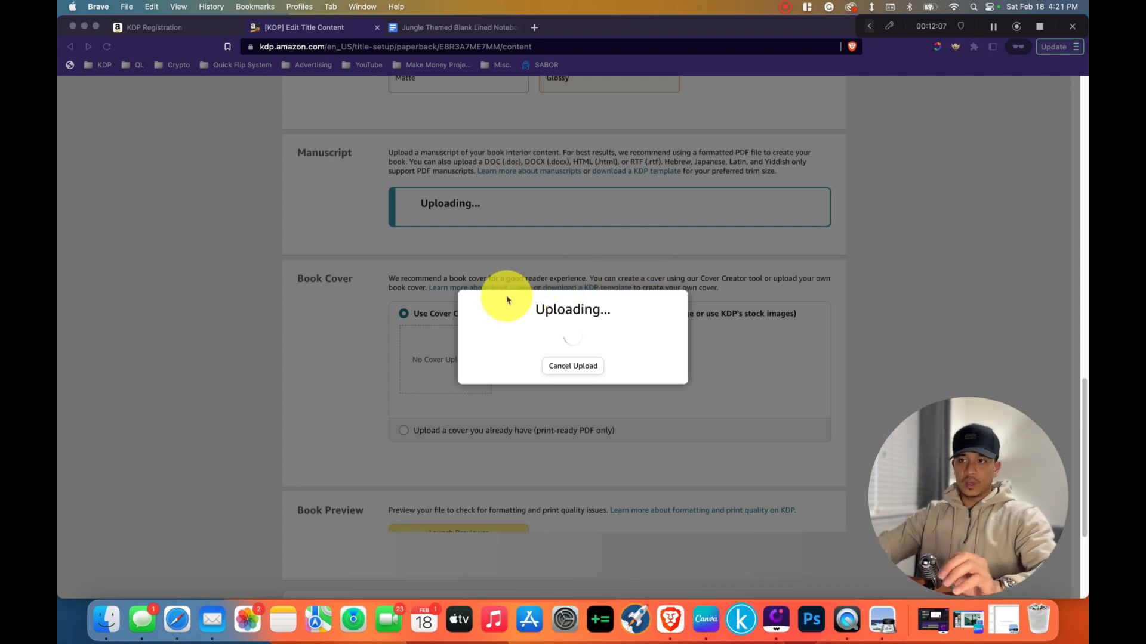
click(573, 366)
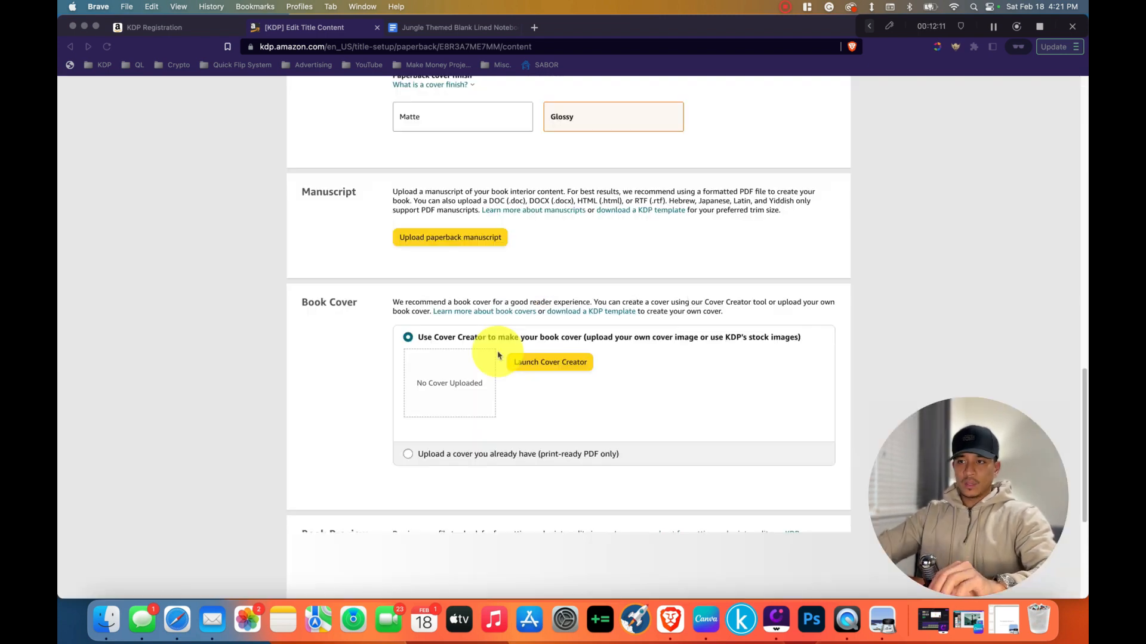
Choose to supply an existing print-ready cover and upload "Jungle Theme Notebook - Full Cover 6 x 9.pdf".
click(409, 457)
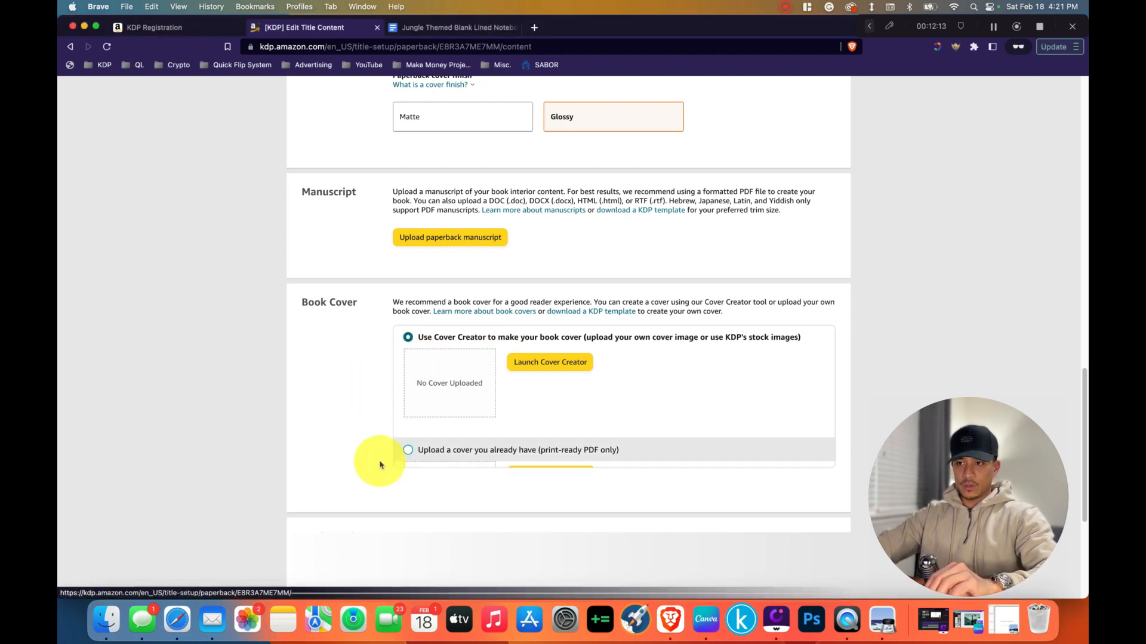
click(408, 337)
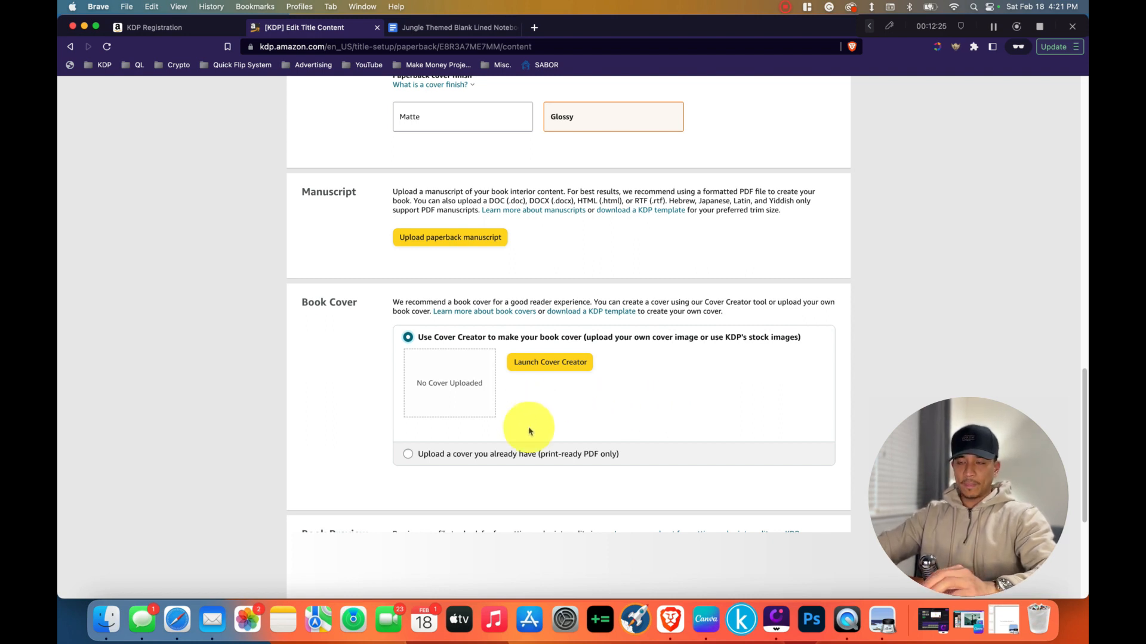
click(478, 457)
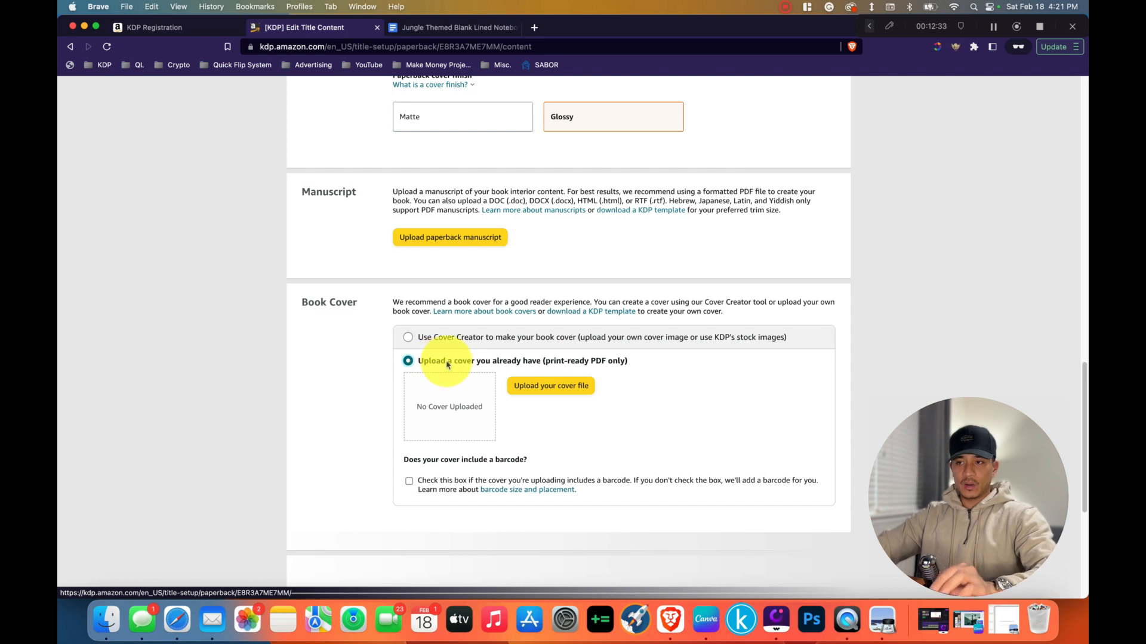
click(541, 392)
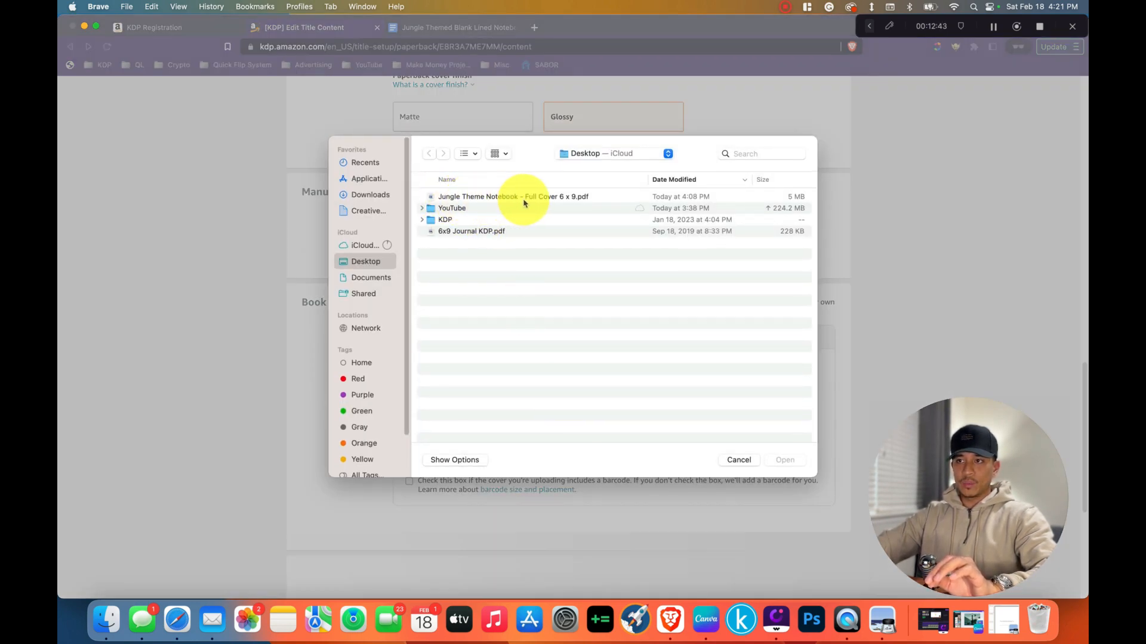
double_click(564, 199)
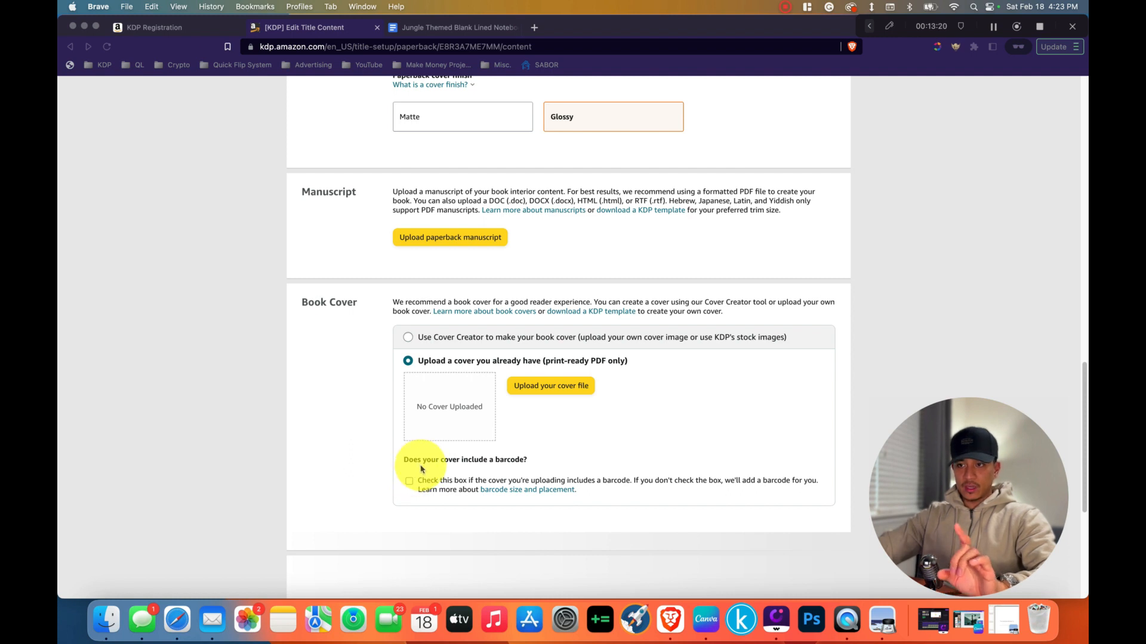
Launch the print previewer for the uploaded manuscript and cover, leaving the cover's barcode option unchecked.
scroll(429, 524, down, 1)
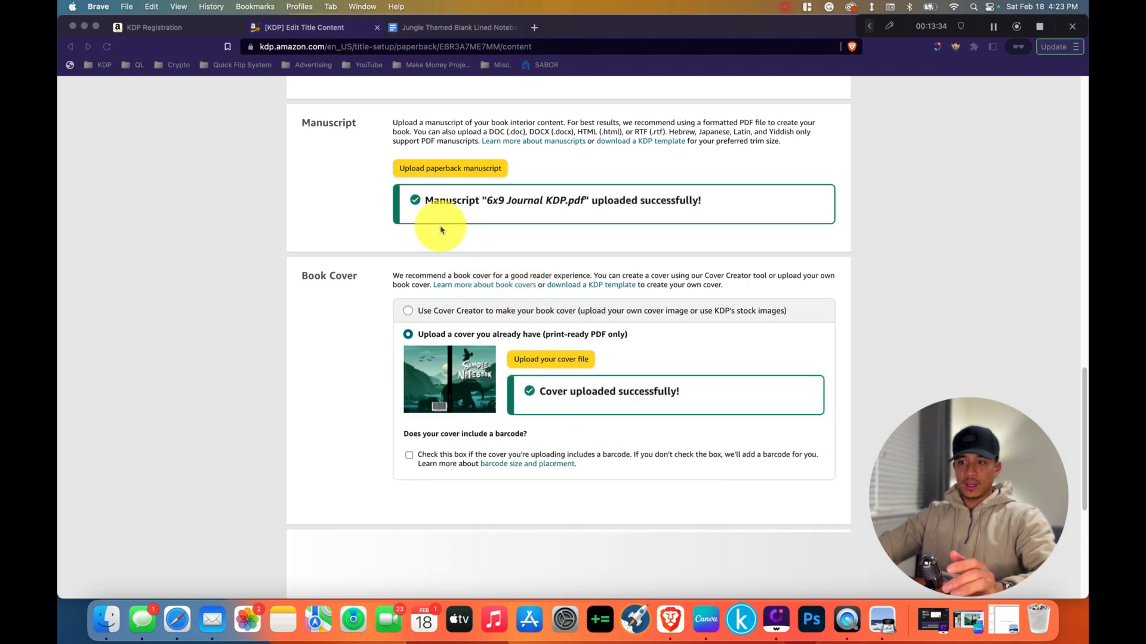
scroll(376, 374, down, 3)
scroll(450, 518, down, 3)
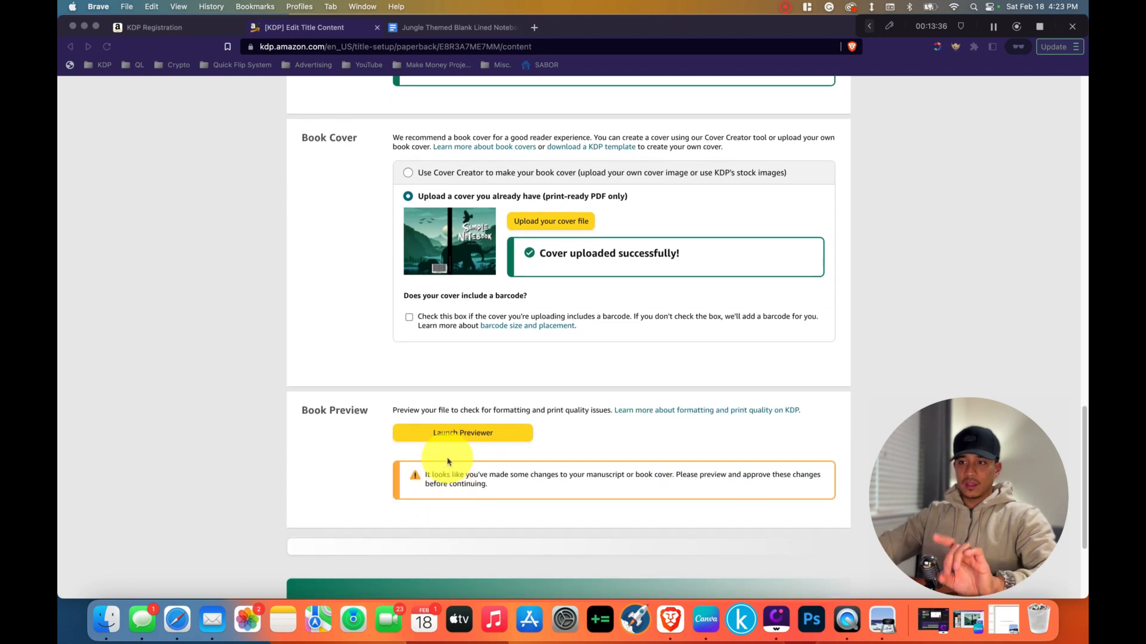
click(451, 440)
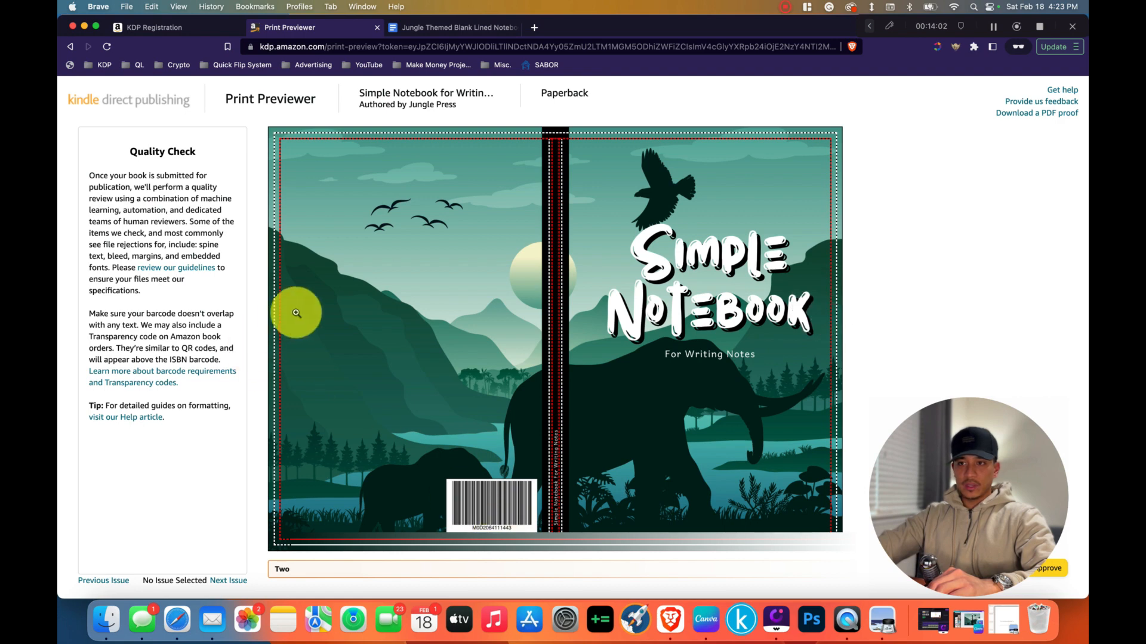
Page through the print preview from the full cover to the ownership page and the lined interior pages.
click(823, 306)
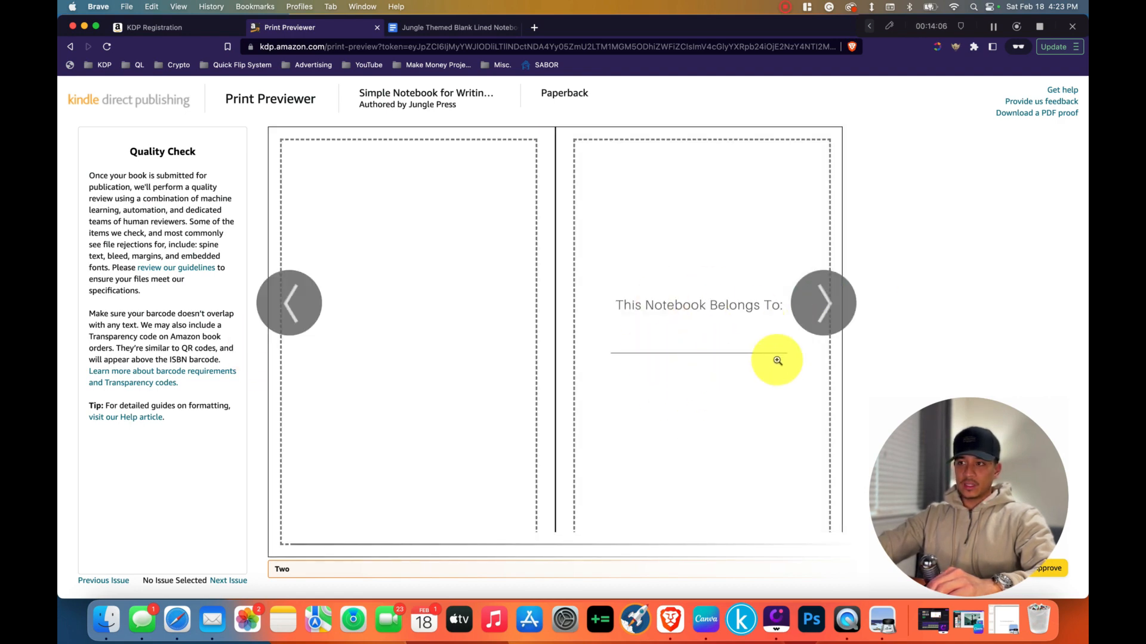
click(822, 301)
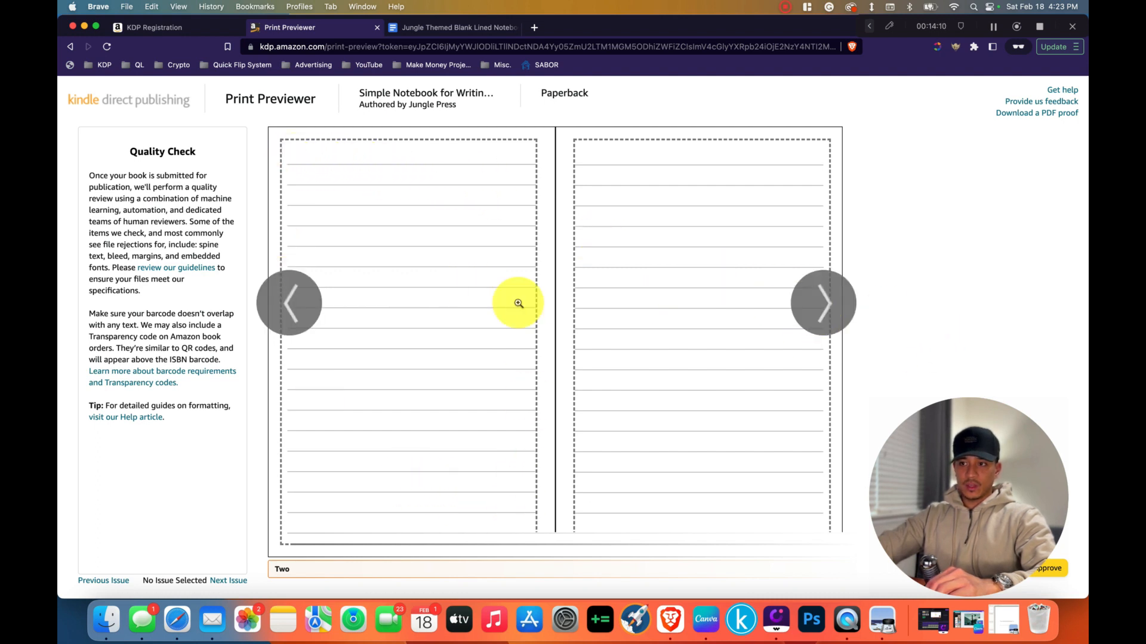
click(823, 303)
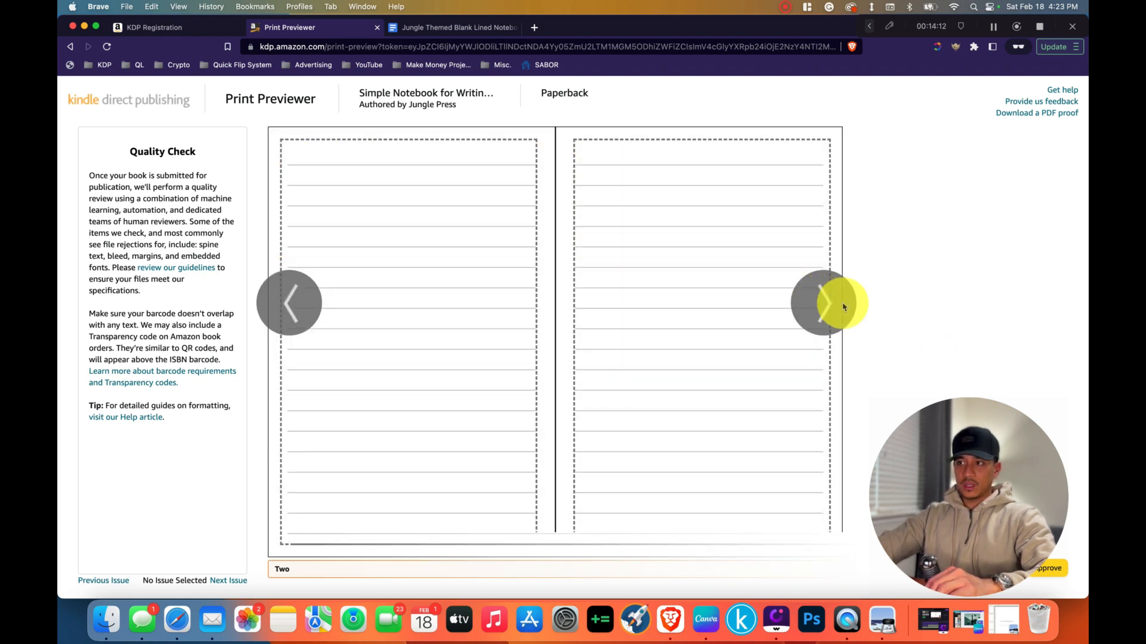
click(827, 303)
click(833, 304)
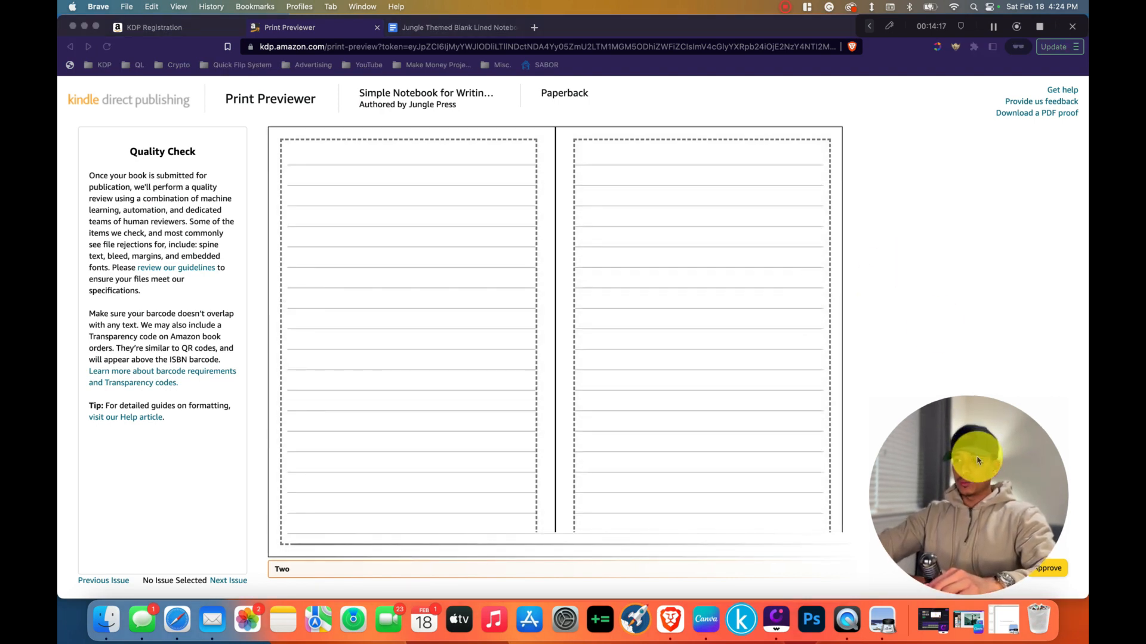
drag(929, 414, 974, 220)
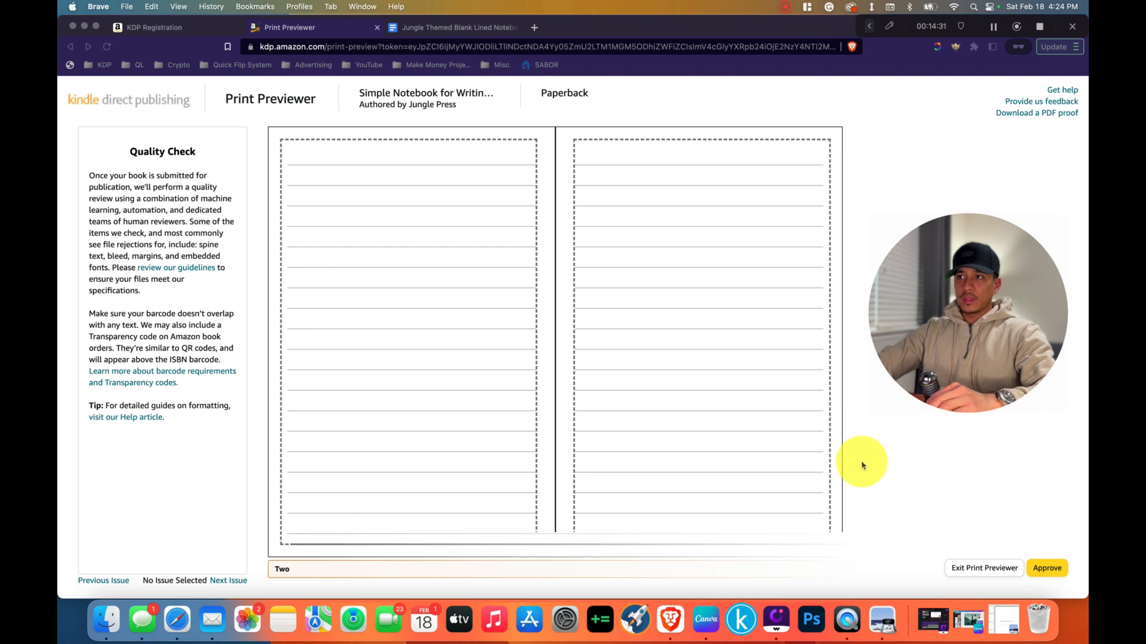